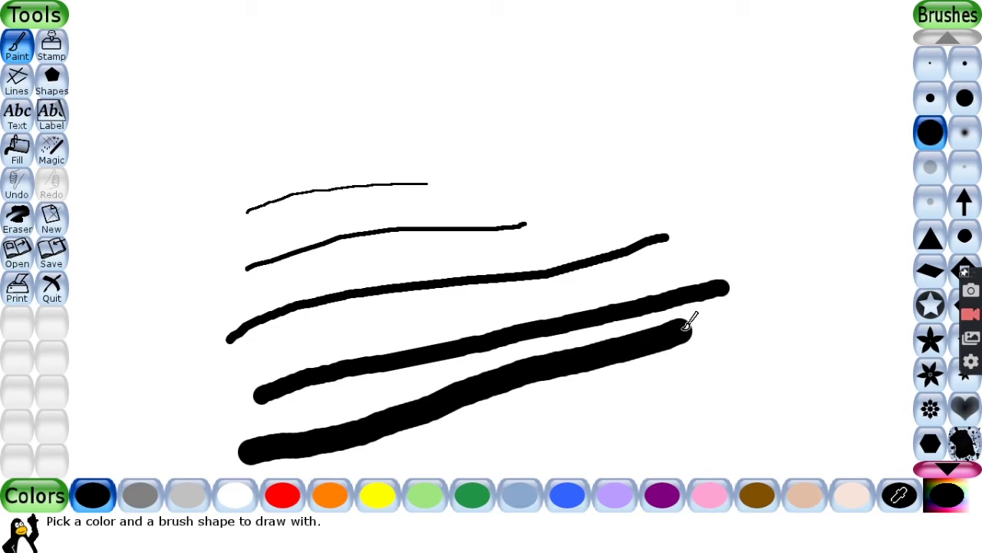
# Paint four black diagonal strokes on the canvas's right side, one each with the blurred round brush and the three faded round brushes
pyautogui.click(964, 132)
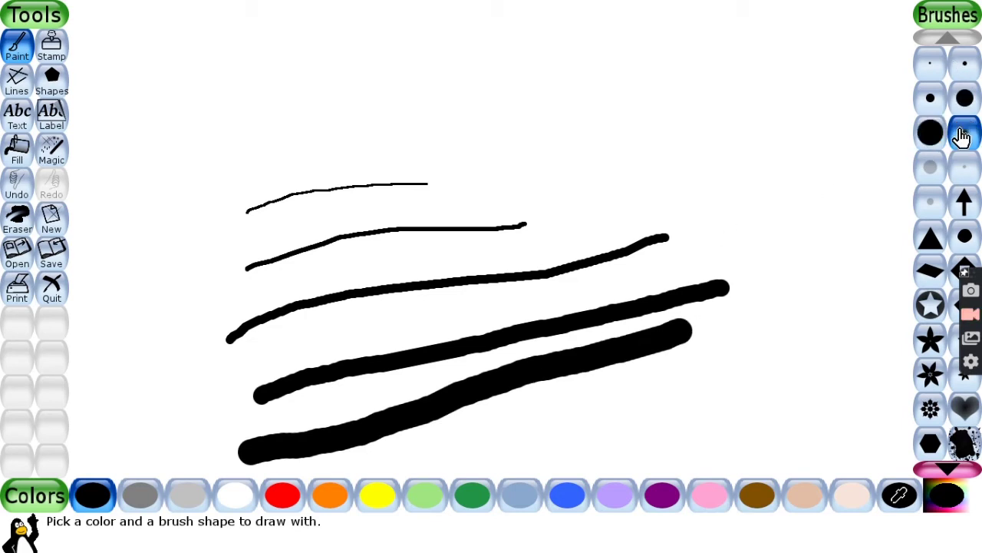
pyautogui.moveTo(751, 79)
pyautogui.mouseDown()
pyautogui.moveTo(852, 223)
pyautogui.moveTo(848, 236)
pyautogui.mouseUp()
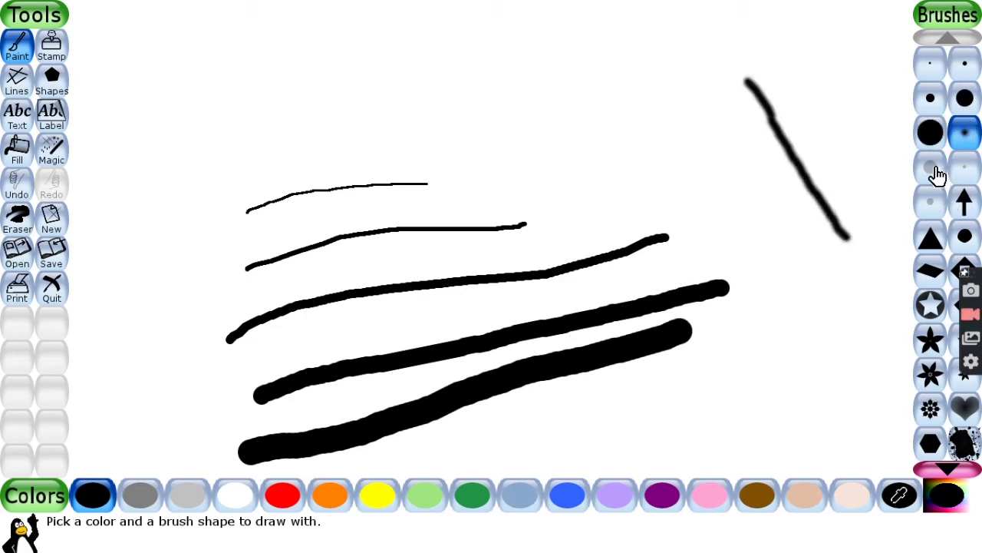
pyautogui.click(930, 168)
pyautogui.moveTo(650, 96)
pyautogui.mouseDown()
pyautogui.moveTo(733, 156)
pyautogui.moveTo(803, 244)
pyautogui.mouseUp()
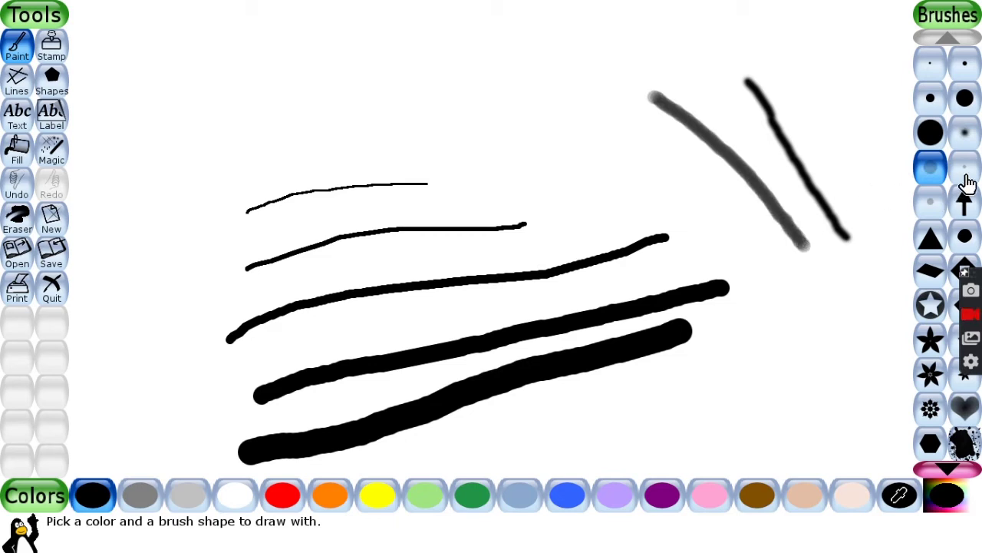
pyautogui.click(964, 169)
pyautogui.moveTo(658, 136)
pyautogui.mouseDown()
pyautogui.moveTo(768, 214)
pyautogui.moveTo(773, 233)
pyautogui.mouseUp()
pyautogui.click(931, 212)
pyautogui.moveTo(801, 313); pyautogui.dragTo(777, 388)
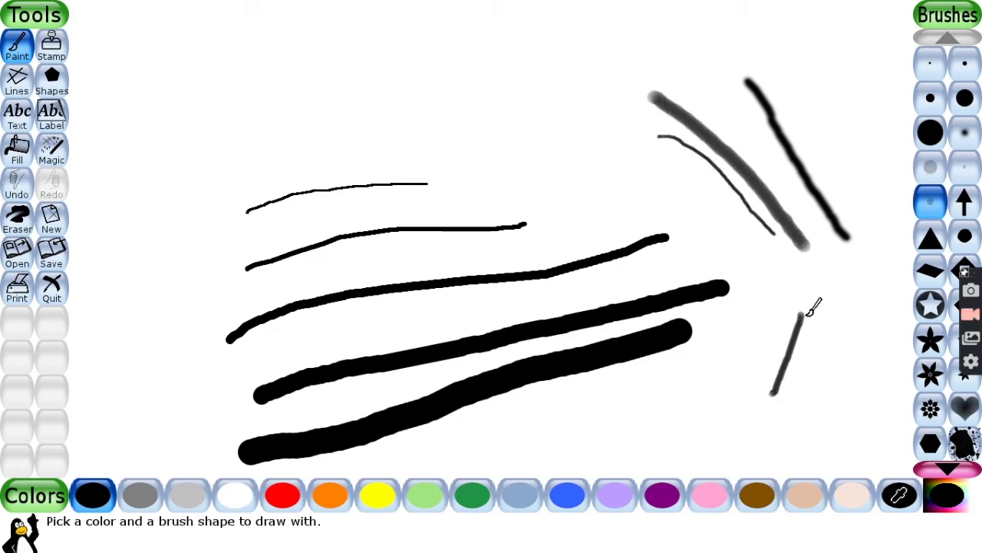
# Paint a short black stroke near the canvas top with the slanted parallelogram brush and scatter six black triangles around it
pyautogui.click(928, 273)
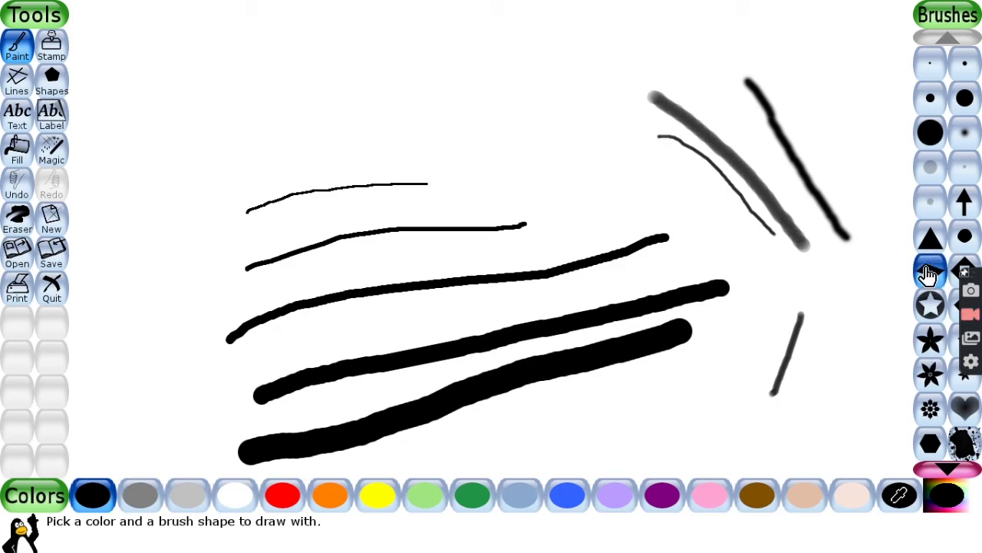
pyautogui.moveTo(440, 68)
pyautogui.mouseDown()
pyautogui.moveTo(482, 81)
pyautogui.moveTo(548, 121)
pyautogui.mouseUp()
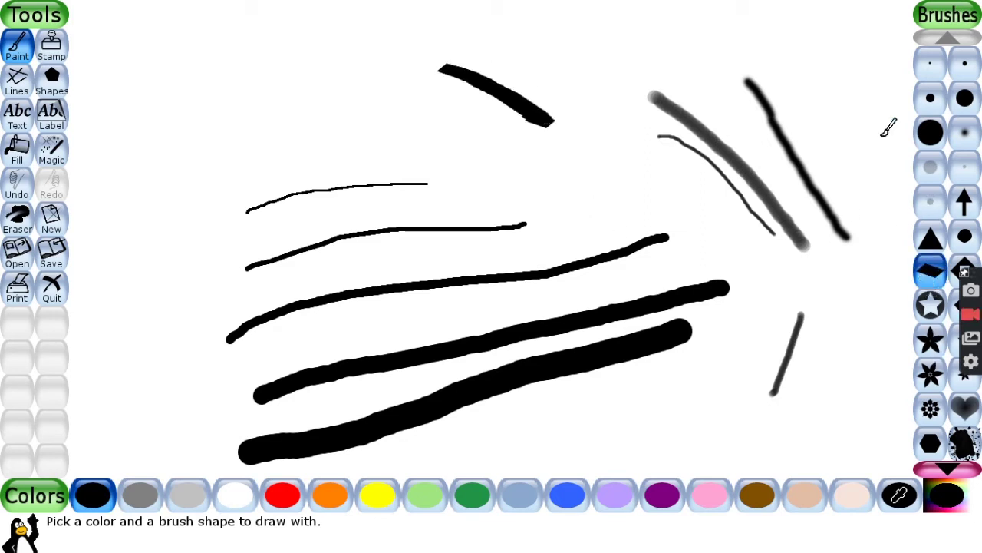
pyautogui.click(930, 237)
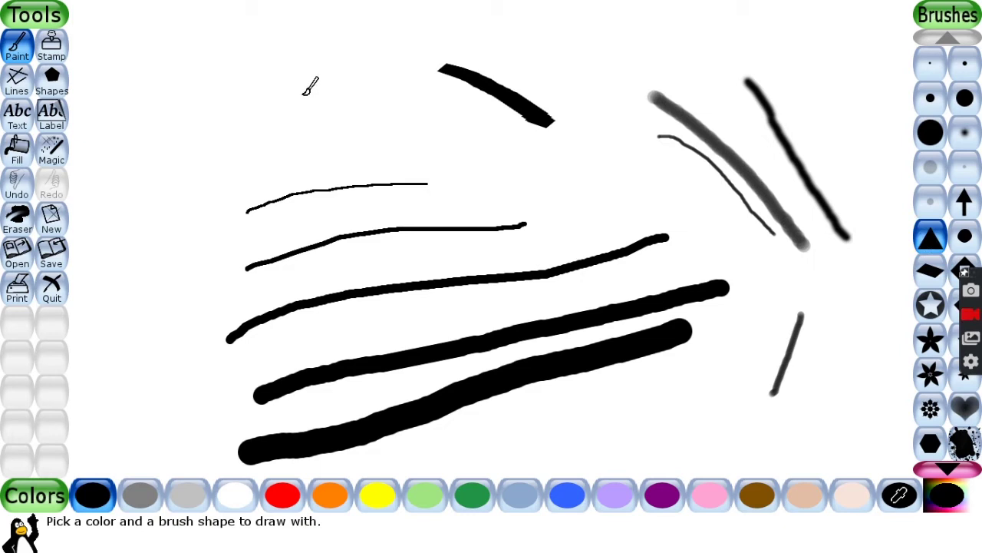
pyautogui.click(453, 156)
pyautogui.click(554, 166)
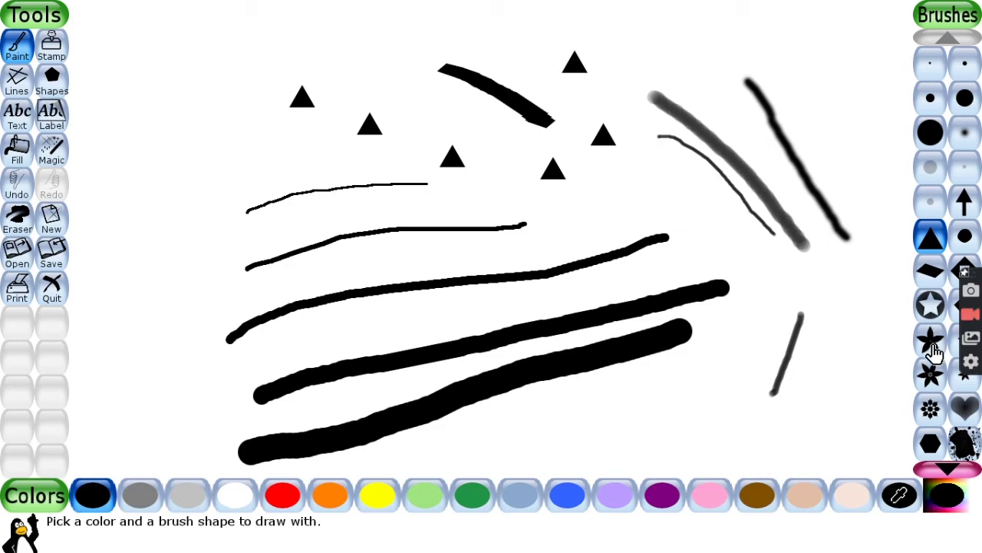
# Place six purple five-petal flowers around the black strokes on the right half of the canvas
pyautogui.click(930, 340)
pyautogui.click(660, 497)
pyautogui.click(680, 415)
pyautogui.click(723, 345)
pyautogui.click(817, 297)
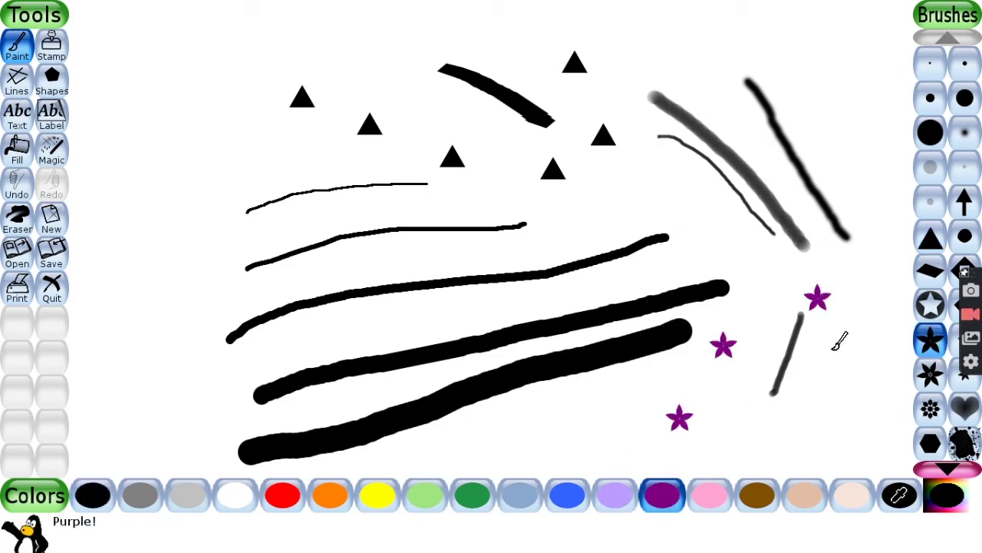
pyautogui.click(834, 367)
pyautogui.click(683, 214)
pyautogui.click(633, 205)
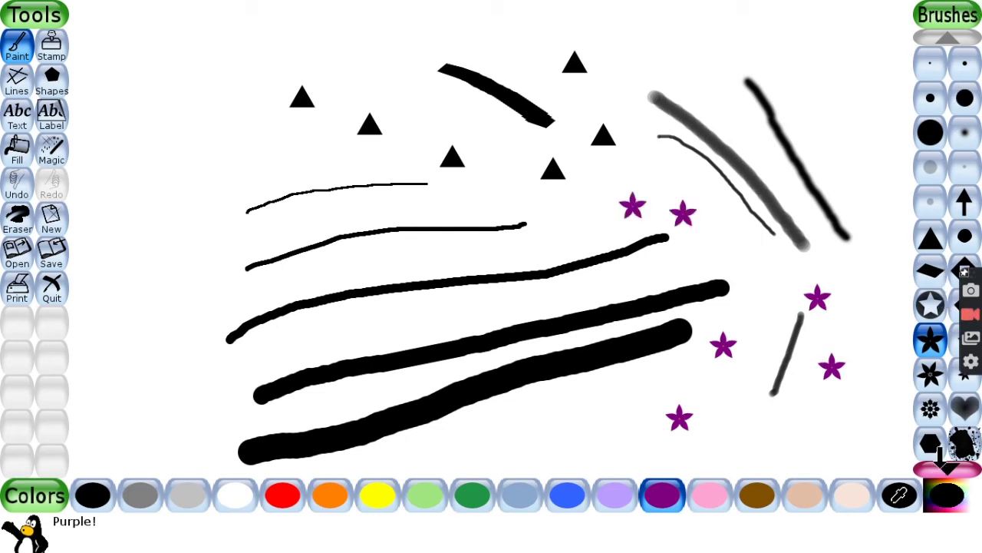
# Add three purple paint splatters beside the blurred black stroke in the canvas's upper-right area using the splatter brush
pyautogui.click(949, 465)
pyautogui.click(948, 465)
pyautogui.click(949, 464)
pyautogui.click(949, 465)
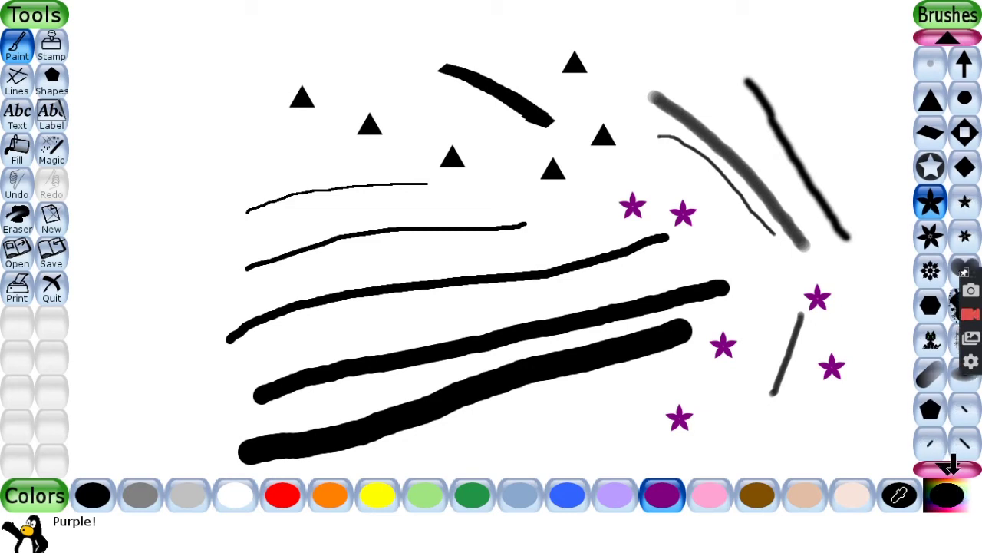
pyautogui.click(949, 465)
pyautogui.click(949, 464)
pyautogui.click(949, 464)
pyautogui.click(949, 464)
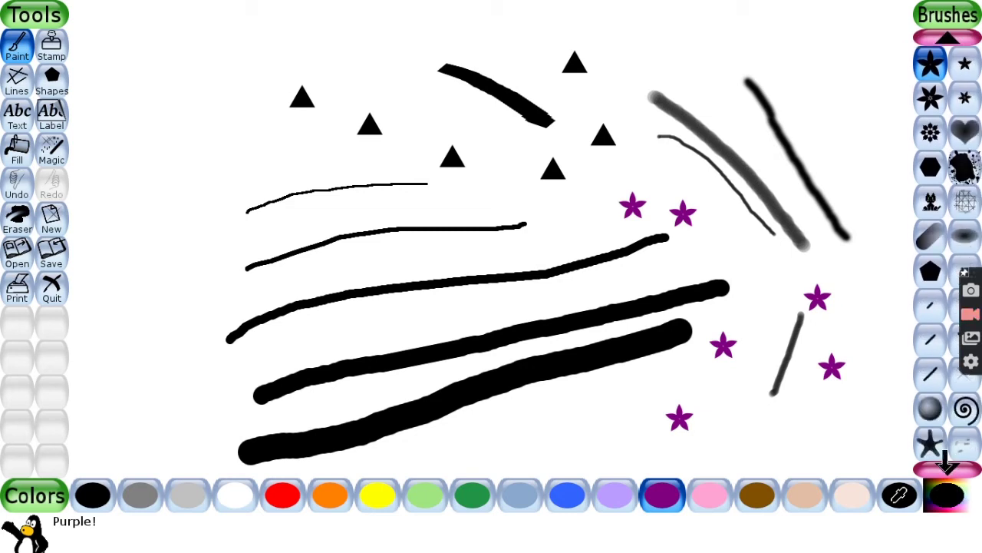
pyautogui.click(964, 167)
pyautogui.moveTo(772, 93); pyautogui.dragTo(778, 88)
pyautogui.click(816, 109)
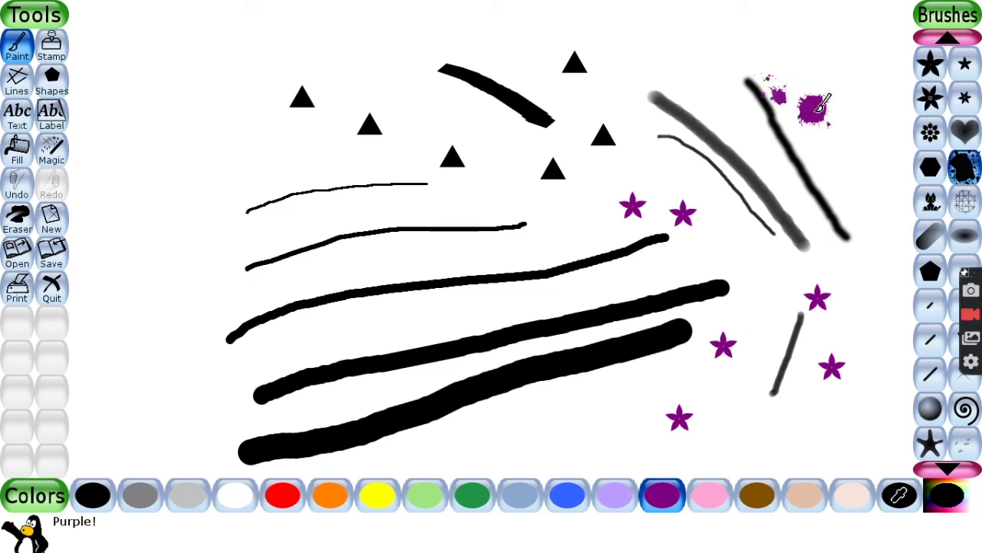
pyautogui.click(844, 162)
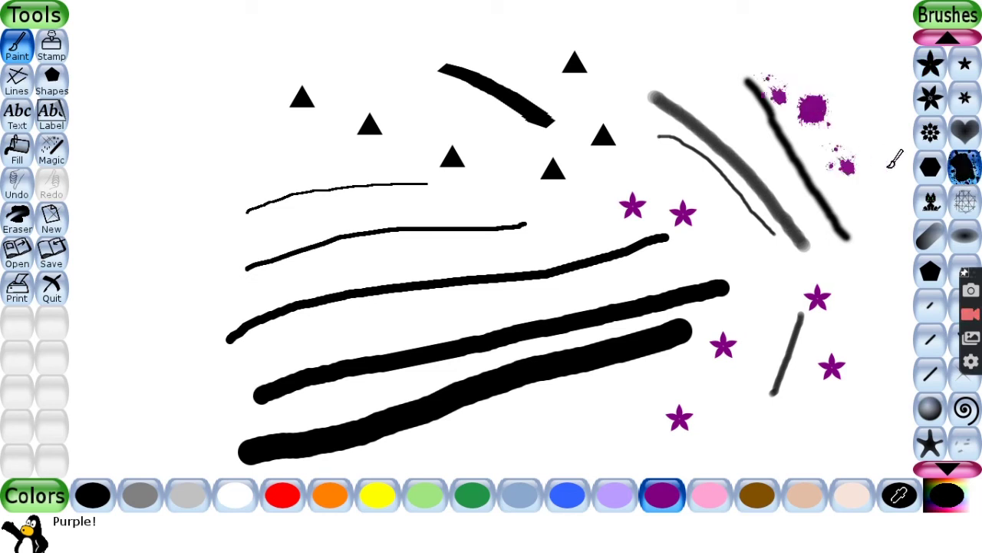
# Paint purple crosshatch dabs and two long horizontal hatched strokes in the canvas's upper-left area with the crosshatch brush
pyautogui.click(964, 201)
pyautogui.moveTo(179, 142); pyautogui.dragTo(177, 141)
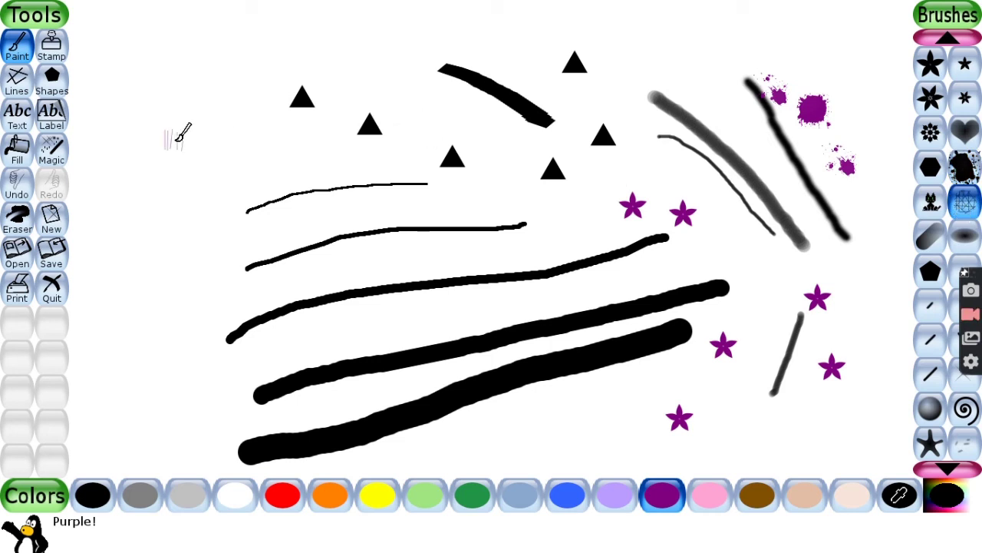
pyautogui.click(176, 189)
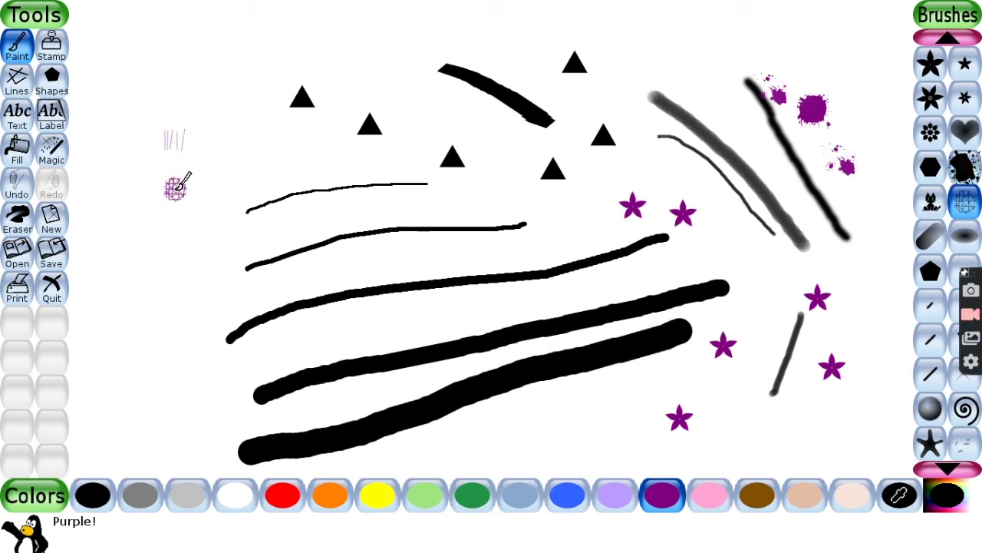
pyautogui.click(209, 120)
pyautogui.click(213, 85)
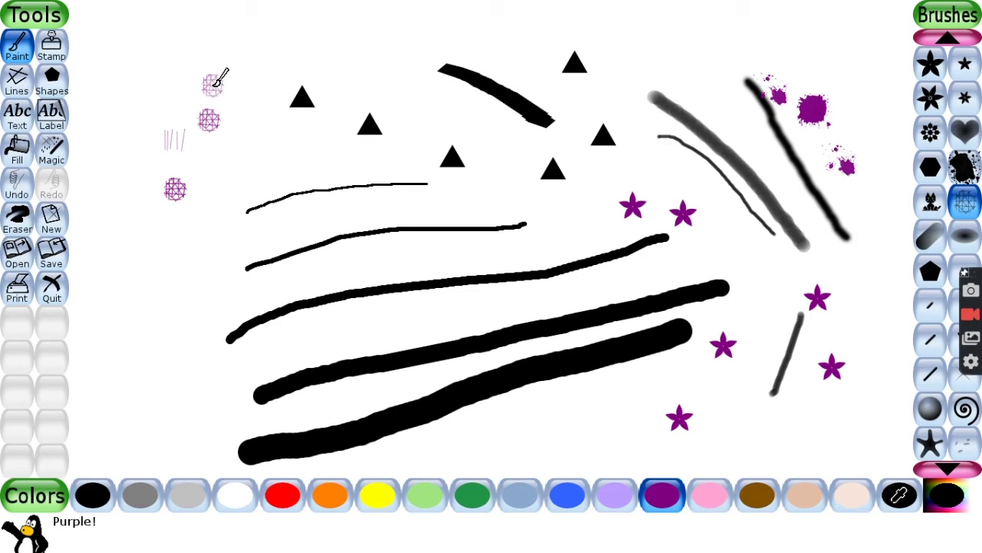
pyautogui.moveTo(238, 79); pyautogui.dragTo(371, 77)
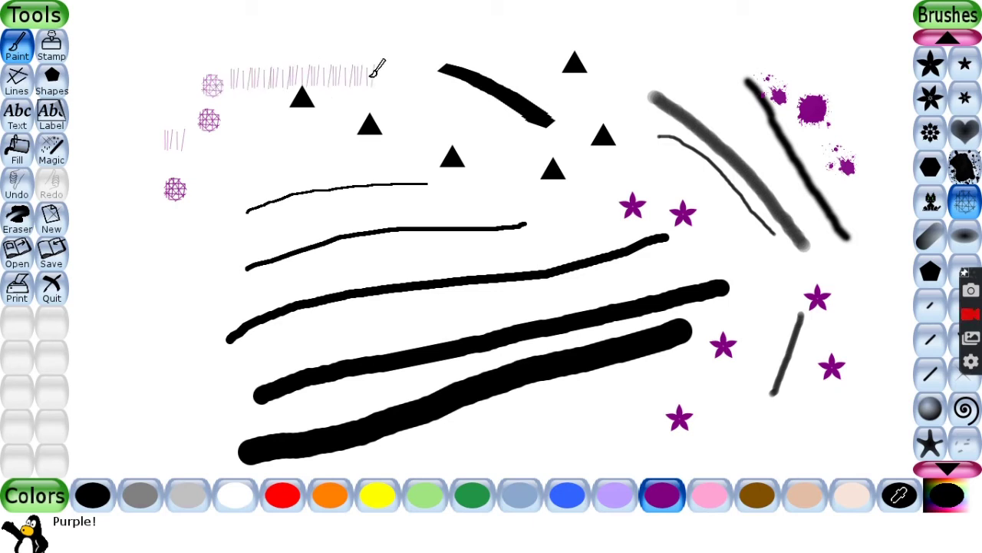
pyautogui.moveTo(267, 42); pyautogui.dragTo(492, 34)
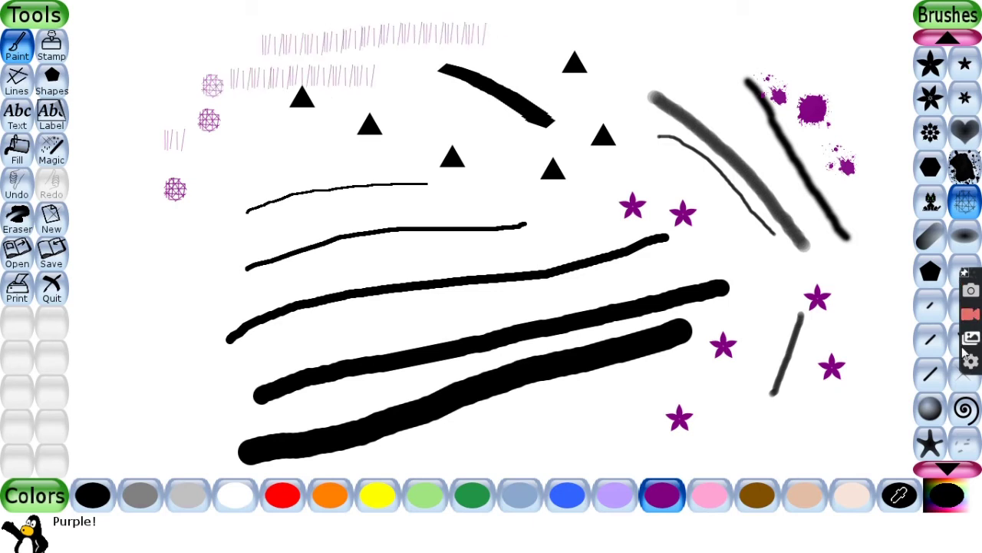
# Place one purple starfish, one shaded ball and one spiral along the lower right of the canvas
pyautogui.click(930, 444)
pyautogui.click(580, 436)
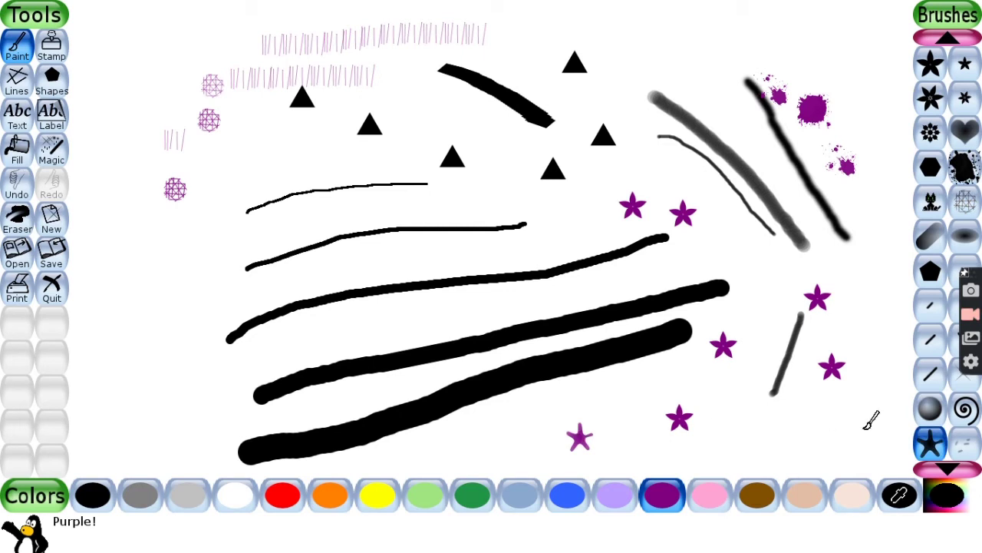
pyautogui.click(930, 408)
pyautogui.click(824, 436)
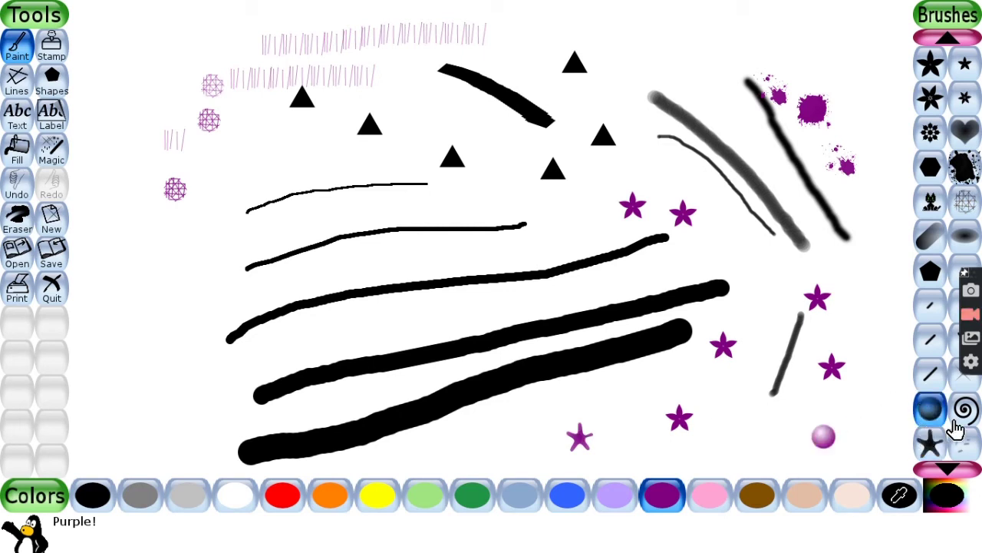
pyautogui.click(965, 411)
pyautogui.click(736, 431)
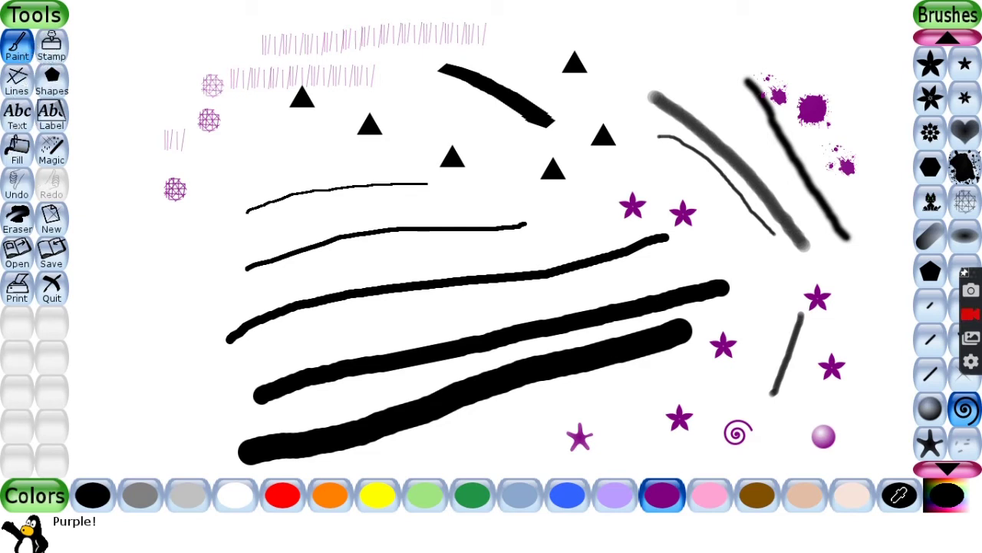
# Erase the entire drawing from the canvas with the largest square eraser
pyautogui.click(17, 221)
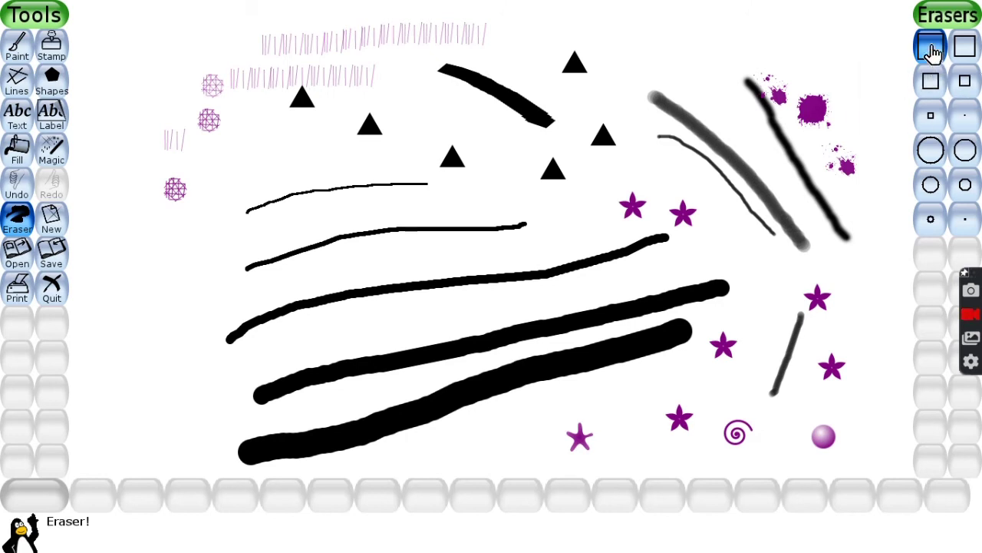
pyautogui.click(959, 117)
pyautogui.click(930, 46)
pyautogui.moveTo(573, 123)
pyautogui.mouseDown()
pyautogui.moveTo(308, 75)
pyautogui.moveTo(254, 207)
pyautogui.moveTo(330, 223)
pyautogui.moveTo(584, 231)
pyautogui.moveTo(485, 161)
pyautogui.mouseUp()
pyautogui.moveTo(533, 123)
pyautogui.mouseDown()
pyautogui.moveTo(788, 90)
pyautogui.moveTo(877, 201)
pyautogui.moveTo(844, 439)
pyautogui.moveTo(594, 481)
pyautogui.mouseUp()
pyautogui.moveTo(404, 471)
pyautogui.mouseDown()
pyautogui.moveTo(685, 404)
pyautogui.moveTo(399, 405)
pyautogui.moveTo(544, 312)
pyautogui.moveTo(725, 282)
pyautogui.moveTo(560, 260)
pyautogui.mouseUp()
pyautogui.moveTo(780, 88); pyautogui.dragTo(689, 202)
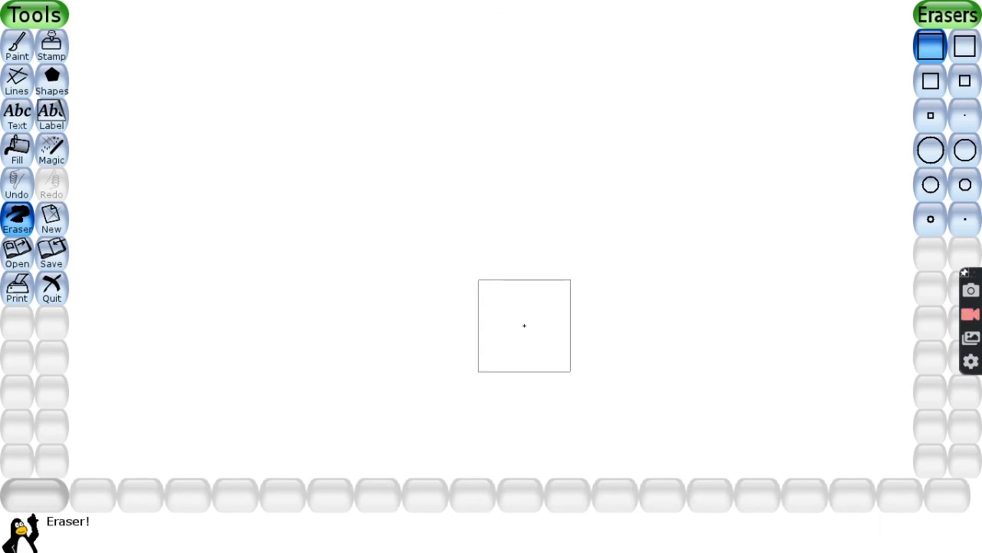
# Stamp four penguins in a row across the canvas: head-scratching, hand at beak, arm pointing sideways, and both arms raised
pyautogui.click(56, 48)
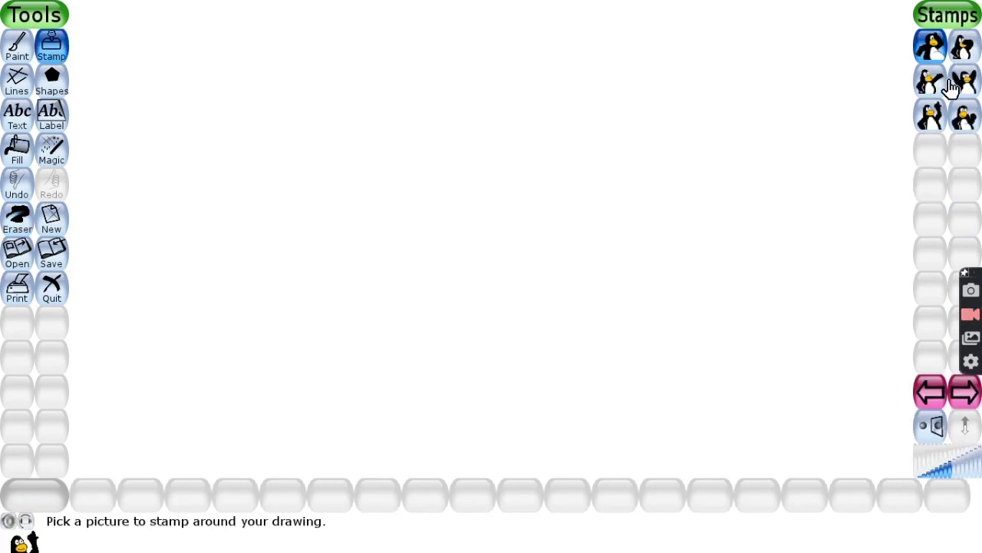
pyautogui.click(930, 43)
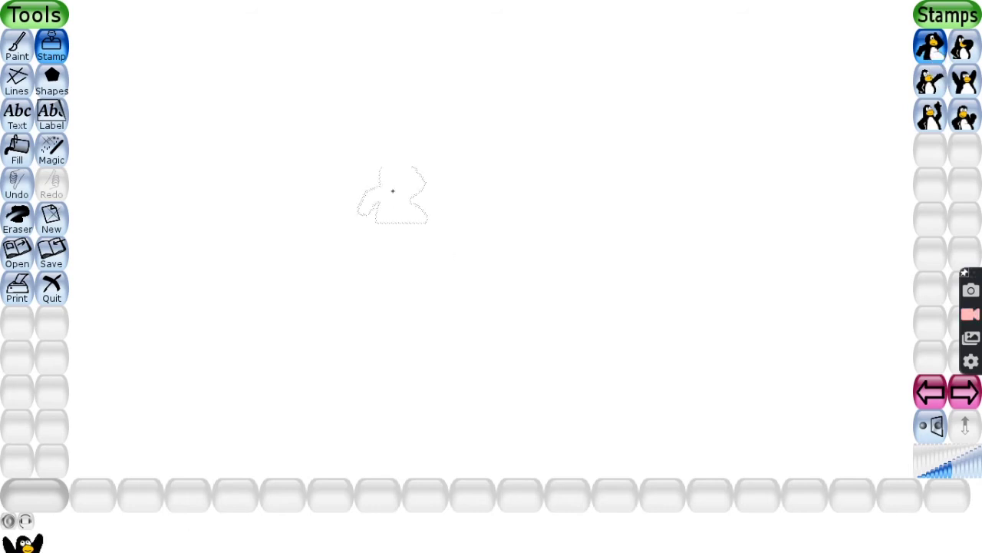
pyautogui.click(349, 201)
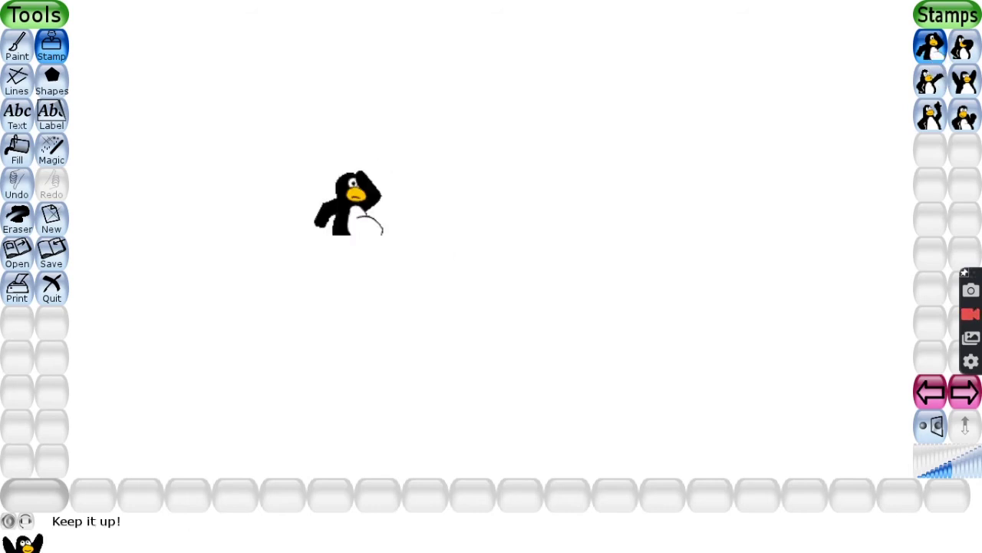
pyautogui.click(973, 50)
pyautogui.click(482, 208)
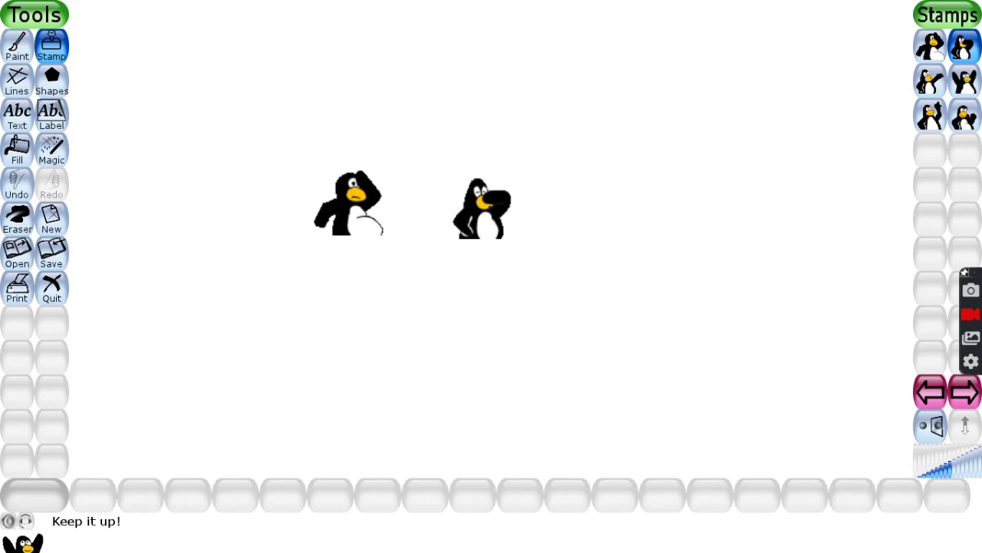
pyautogui.click(930, 79)
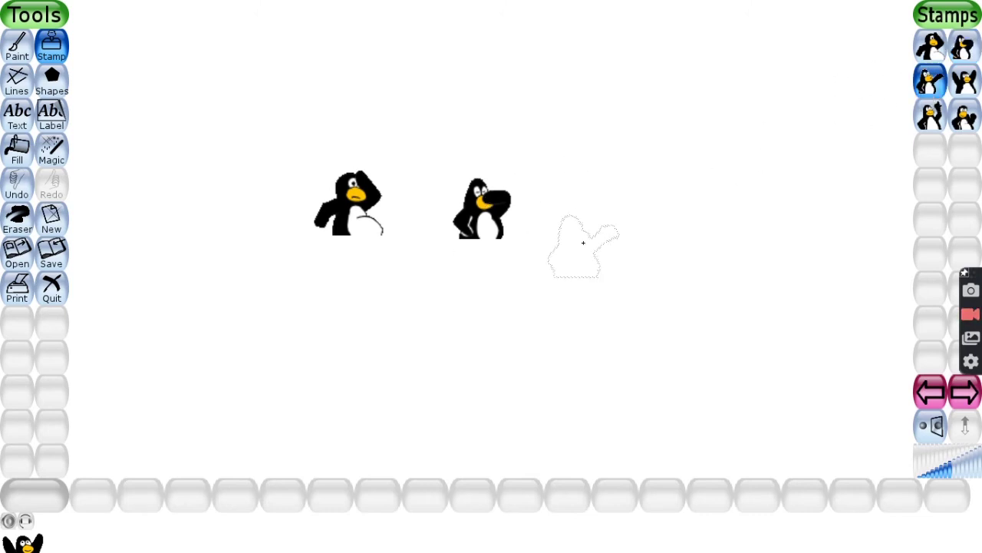
pyautogui.click(599, 212)
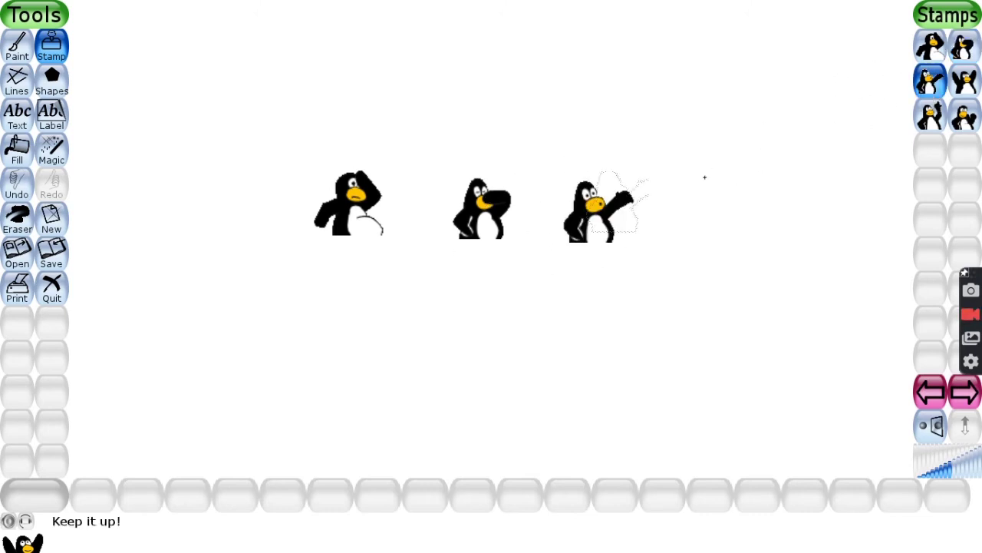
pyautogui.click(964, 80)
pyautogui.click(733, 219)
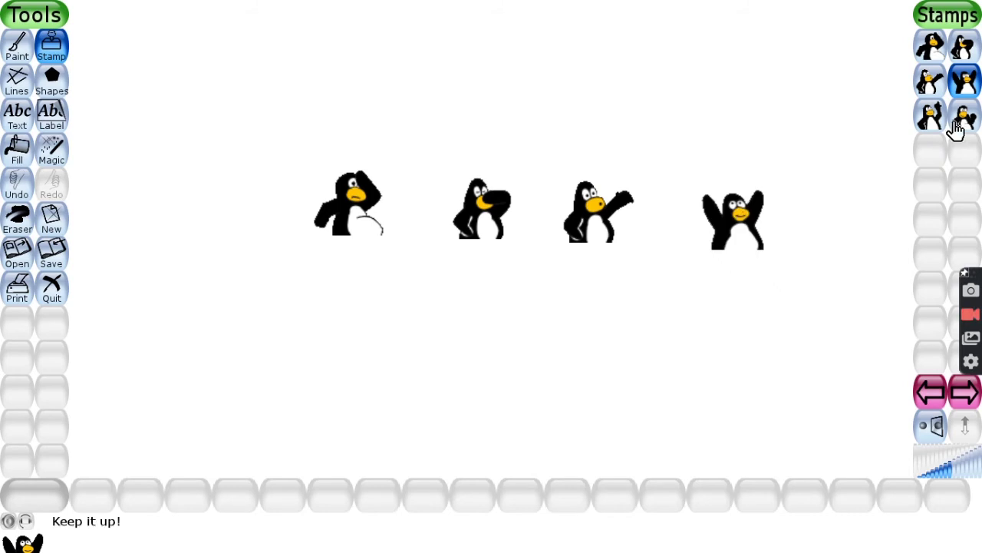
# Stamp the finger-raising and waving penguins in a second row, followed by a mirrored copy of the waving penguin
pyautogui.click(930, 115)
pyautogui.click(313, 323)
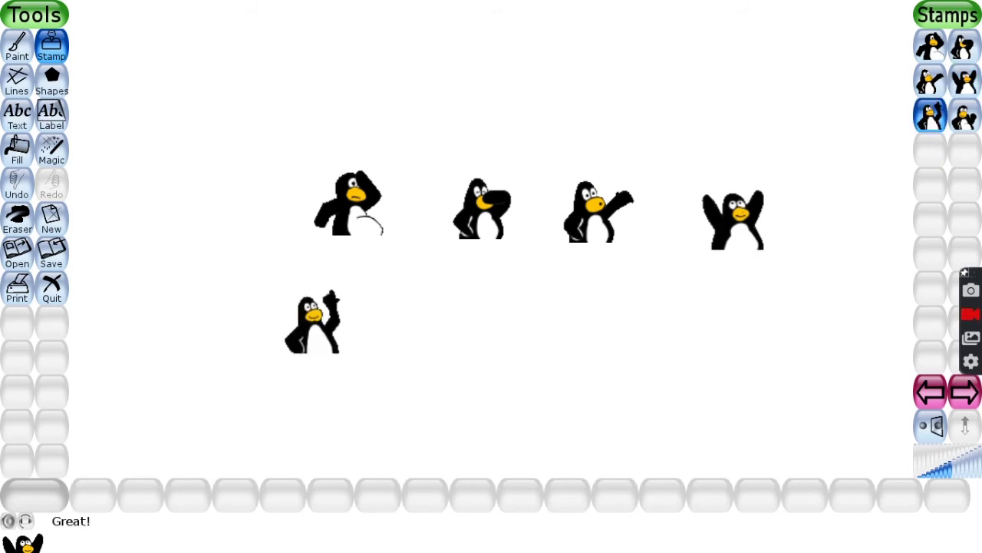
pyautogui.click(966, 117)
pyautogui.click(431, 326)
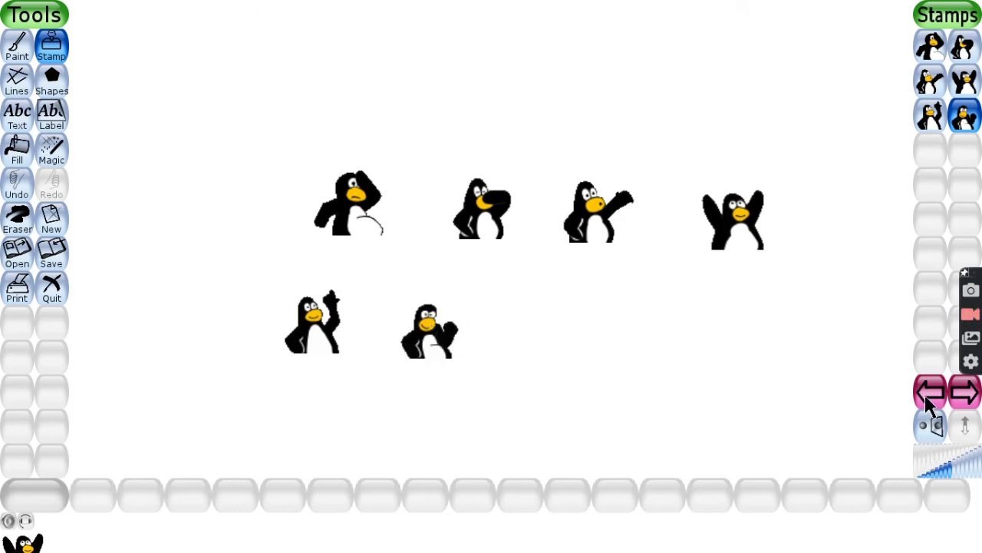
pyautogui.click(933, 427)
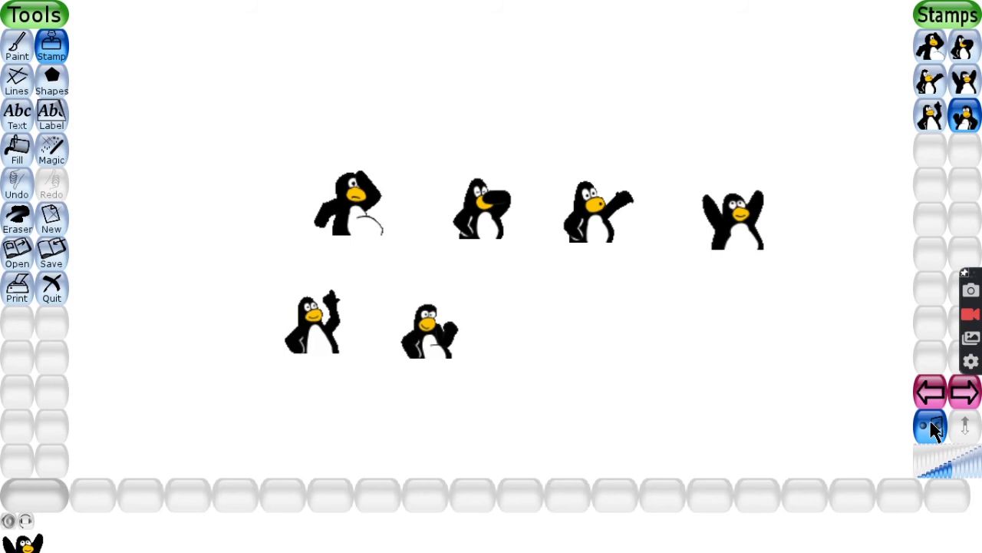
pyautogui.click(523, 353)
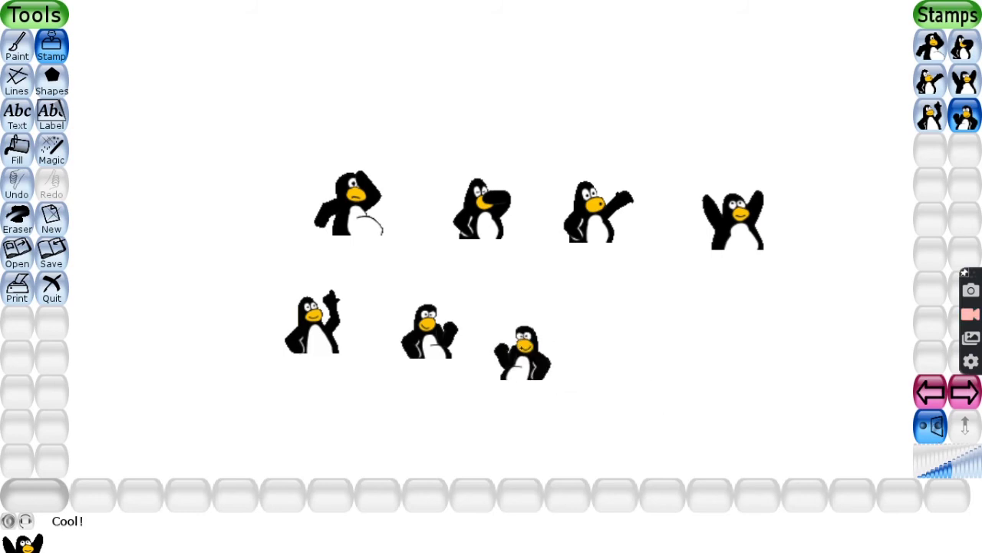
# Stamp another mirrored waving penguin in the second row and a much larger copy above the first row
pyautogui.click(688, 346)
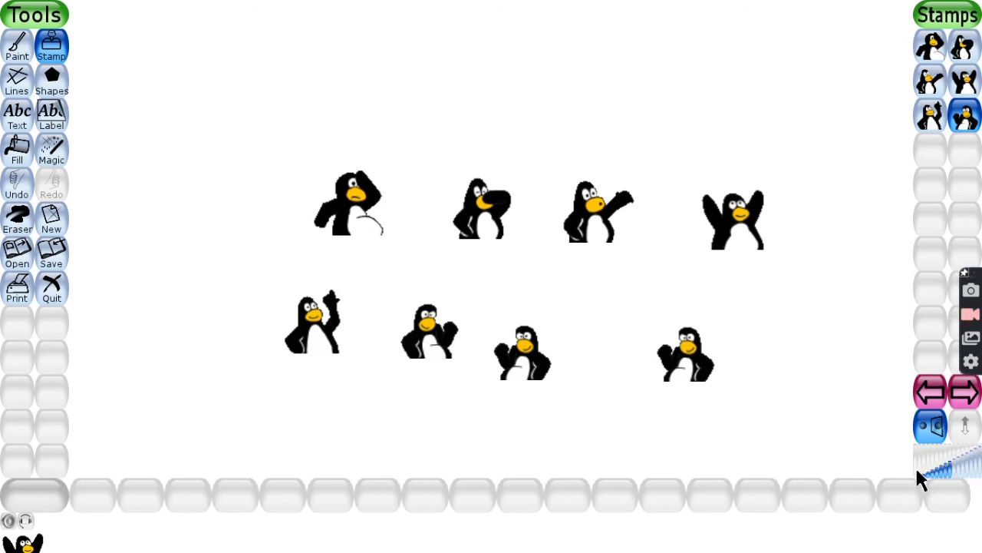
pyautogui.click(970, 462)
pyautogui.click(980, 462)
pyautogui.click(939, 472)
pyautogui.click(967, 462)
pyautogui.click(975, 456)
pyautogui.click(938, 464)
pyautogui.click(979, 458)
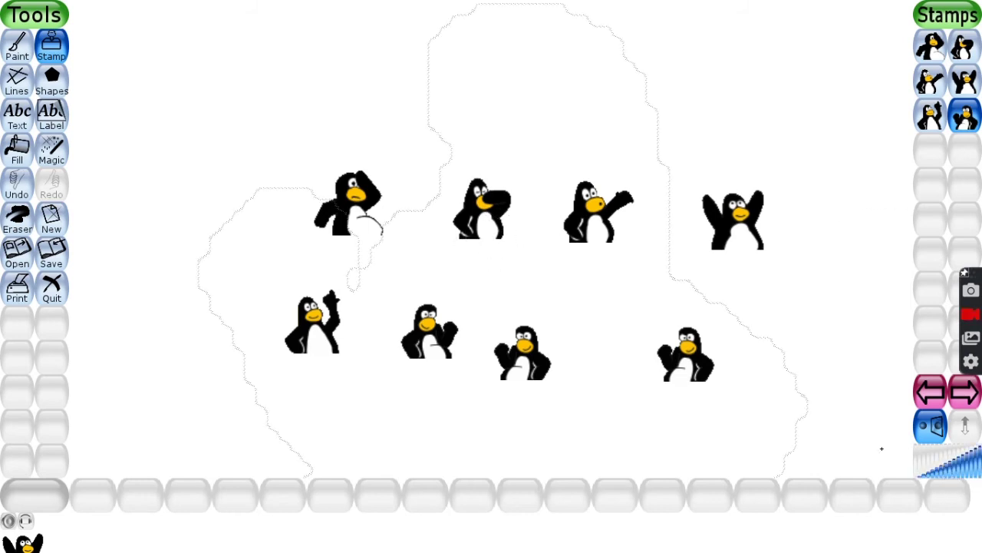
pyautogui.click(972, 463)
pyautogui.click(956, 465)
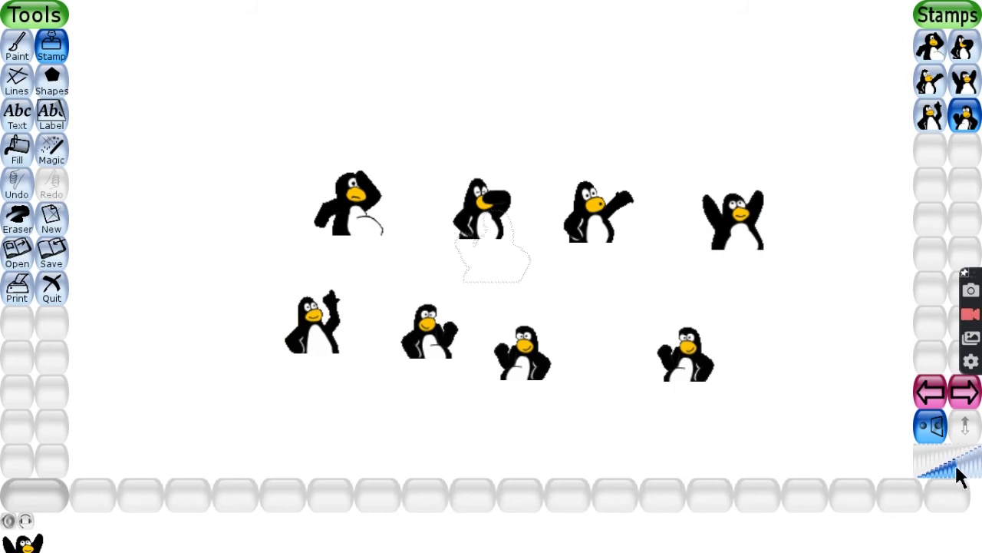
pyautogui.click(970, 461)
pyautogui.click(960, 464)
pyautogui.click(964, 464)
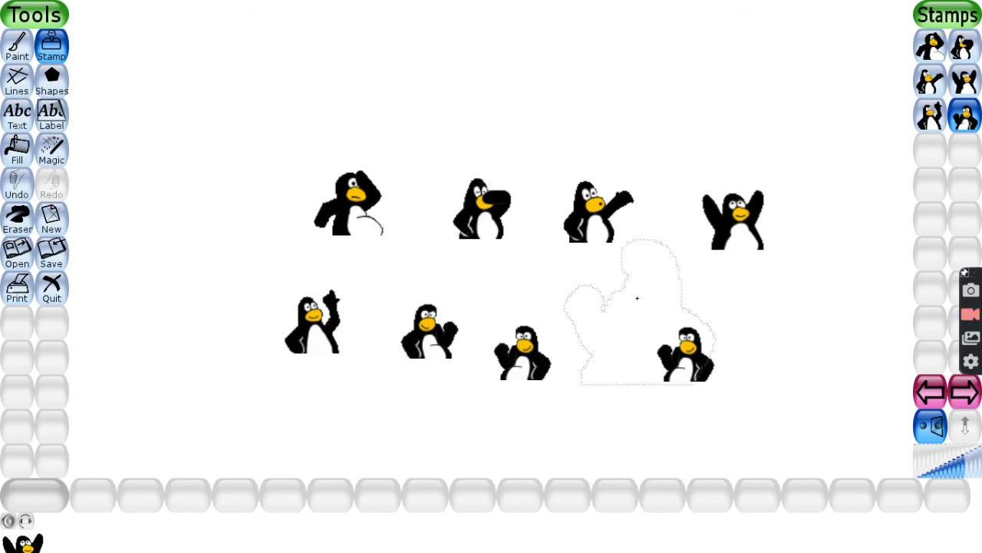
pyautogui.click(673, 93)
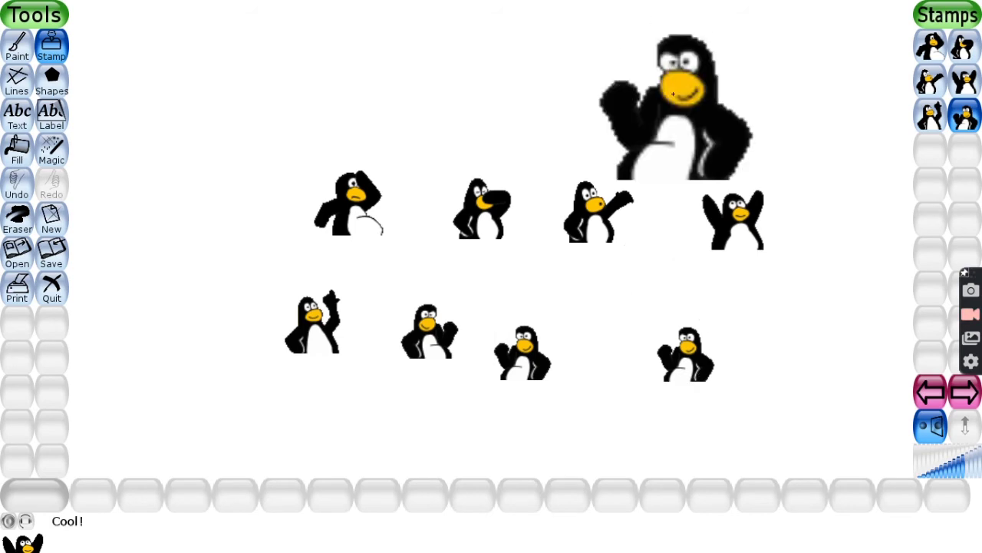
# Reduce the stamp size and place three medium mirrored waving penguins along the right side of the canvas
pyautogui.click(959, 476)
pyautogui.click(755, 392)
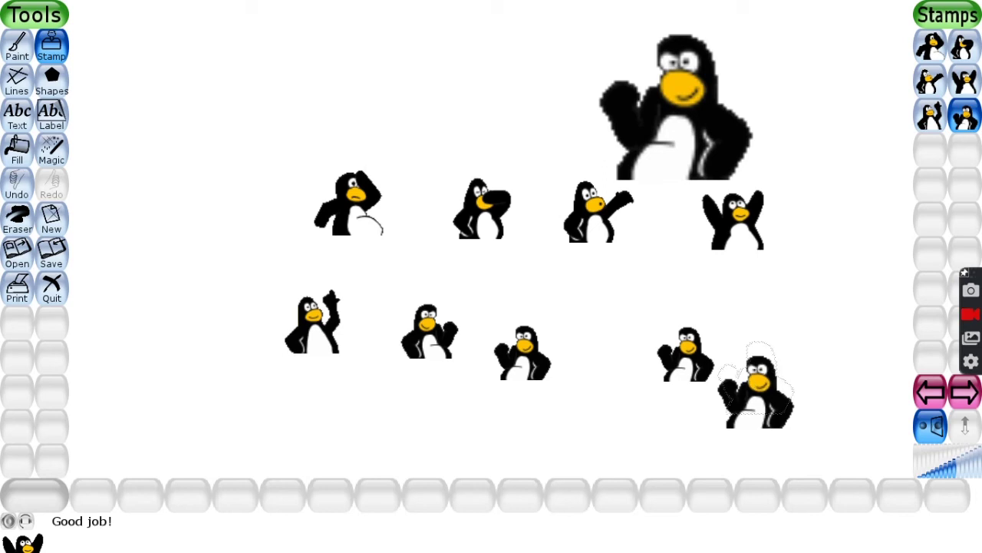
pyautogui.click(791, 307)
pyautogui.click(811, 198)
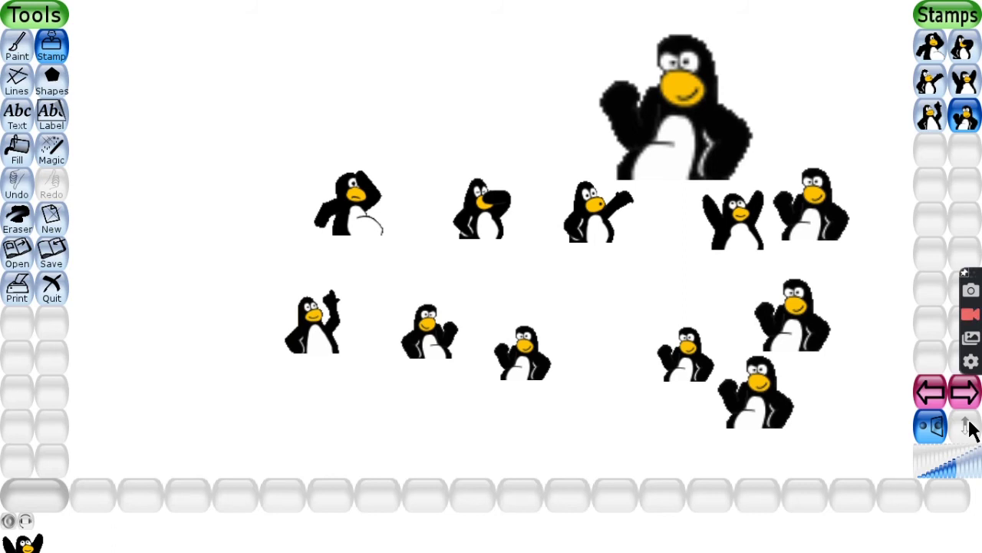
# Erase all the stamped penguins from the canvas with the largest square eraser
pyautogui.click(17, 219)
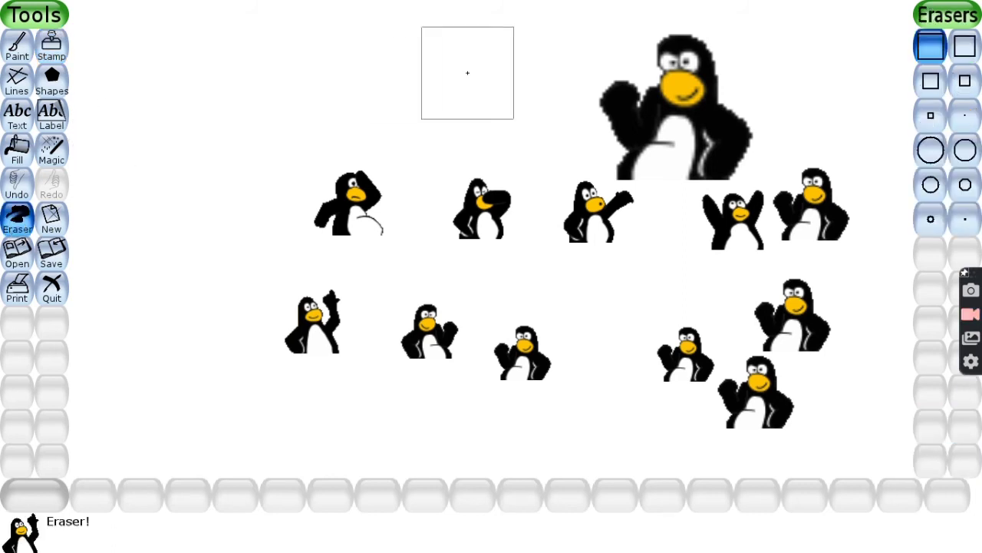
pyautogui.moveTo(467, 72); pyautogui.dragTo(754, 86)
pyautogui.moveTo(386, 114)
pyautogui.mouseDown()
pyautogui.moveTo(729, 150)
pyautogui.moveTo(587, 226)
pyautogui.moveTo(756, 384)
pyautogui.moveTo(664, 513)
pyautogui.mouseUp()
pyautogui.moveTo(831, 247)
pyautogui.mouseDown()
pyautogui.moveTo(715, 244)
pyautogui.moveTo(291, 373)
pyautogui.moveTo(682, 191)
pyautogui.moveTo(418, 86)
pyautogui.moveTo(334, 186)
pyautogui.mouseUp()
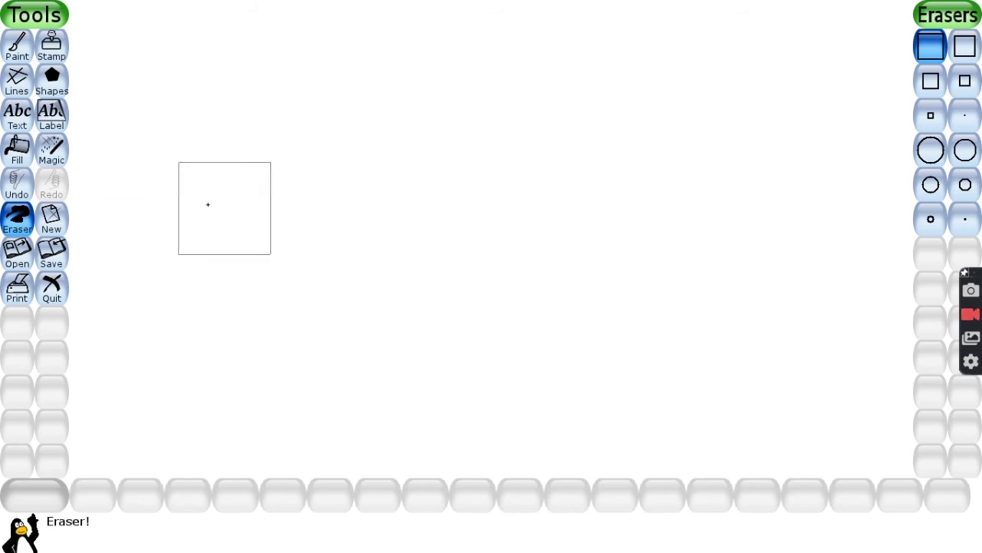
# Start a new drawing with a dark gray background without saving the current picture, and try the eraser on it
pyautogui.click(50, 223)
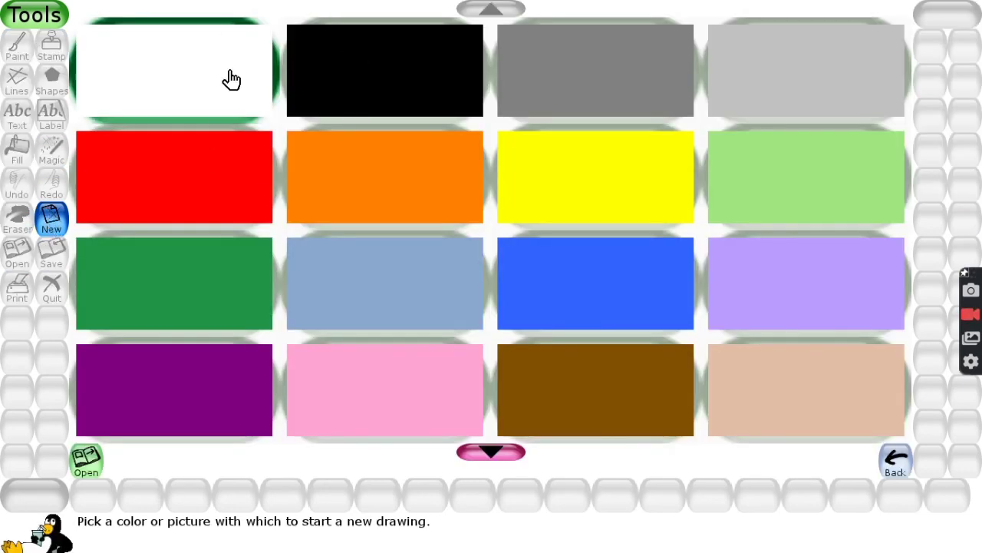
pyautogui.click(899, 460)
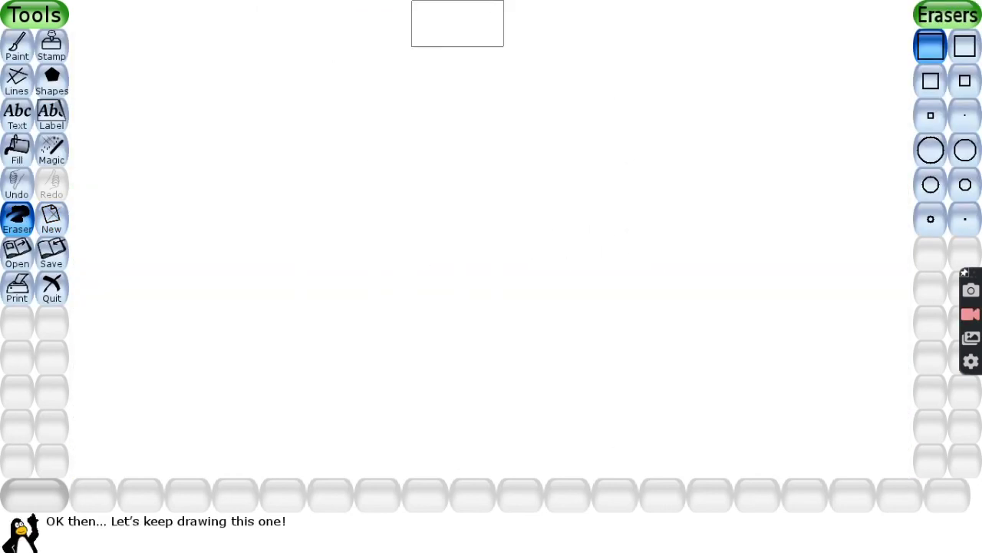
pyautogui.click(48, 221)
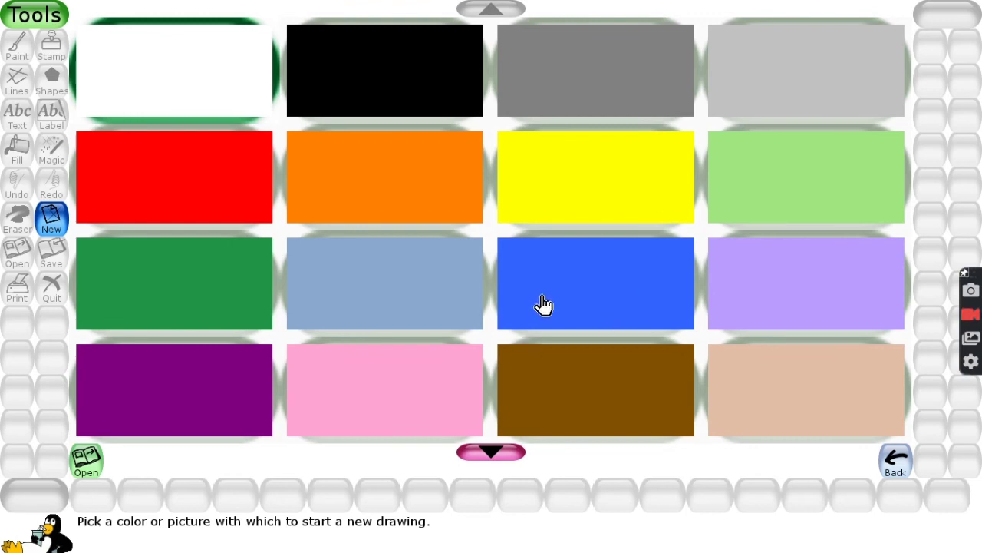
pyautogui.click(593, 96)
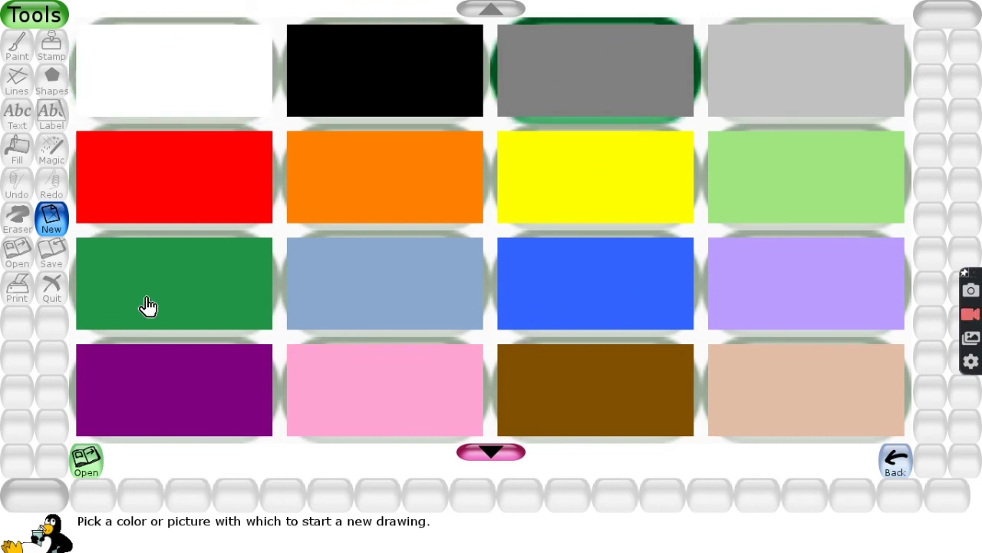
pyautogui.click(92, 465)
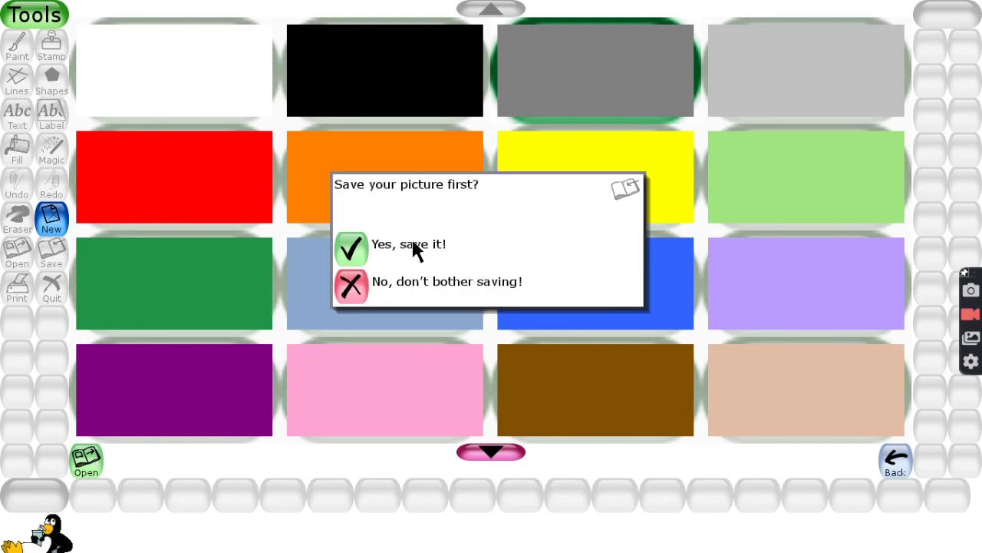
pyautogui.click(363, 295)
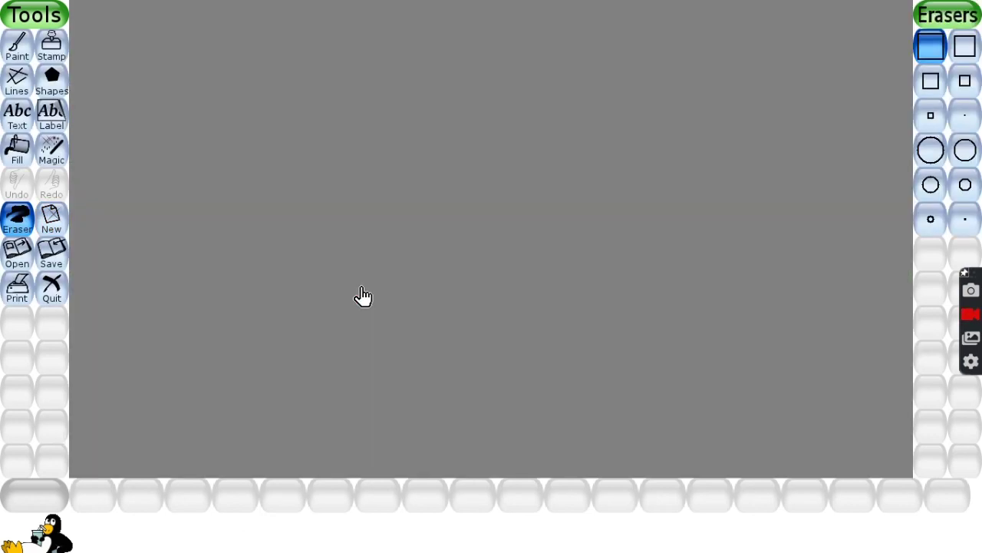
pyautogui.moveTo(533, 190)
pyautogui.mouseDown()
pyautogui.moveTo(560, 130)
pyautogui.moveTo(491, 261)
pyautogui.mouseUp()
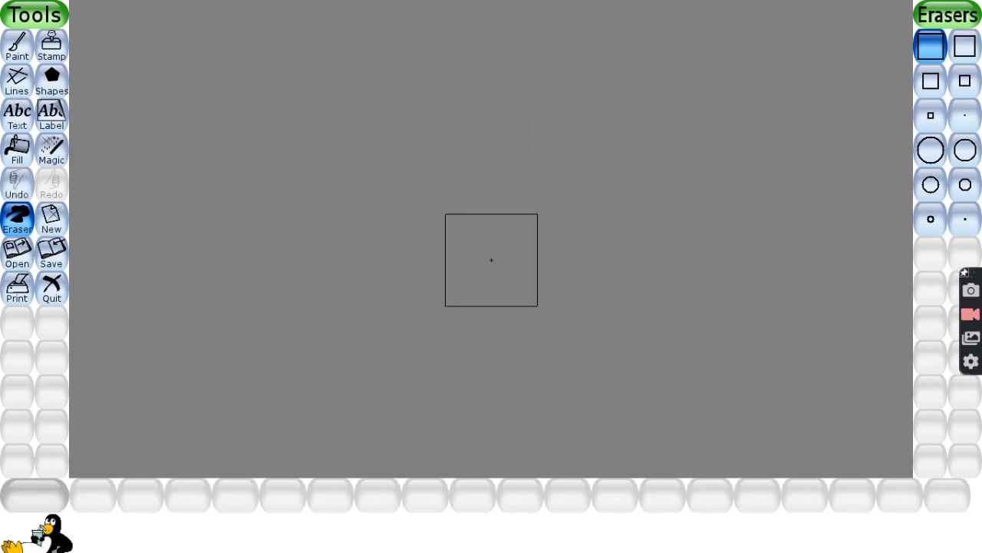
# Browse the starting pictures for a new drawing, from solid colors through coloring pages and frames to photo backgrounds
pyautogui.click(51, 221)
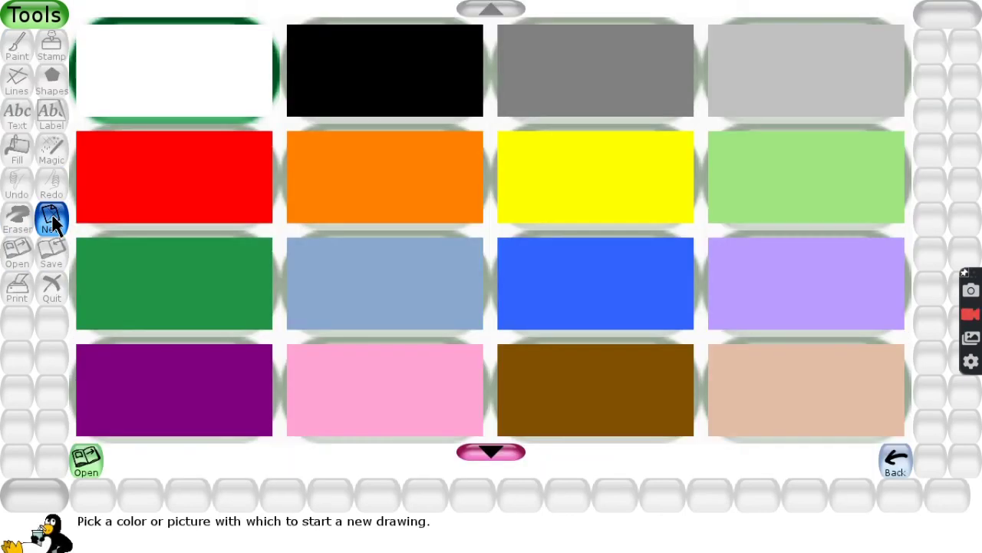
pyautogui.click(492, 448)
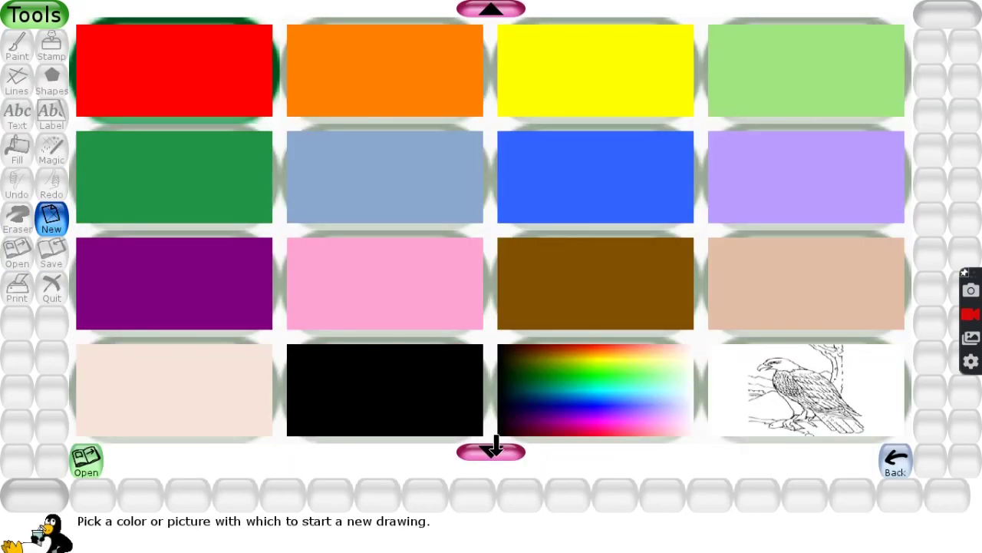
pyautogui.click(492, 449)
pyautogui.click(492, 449)
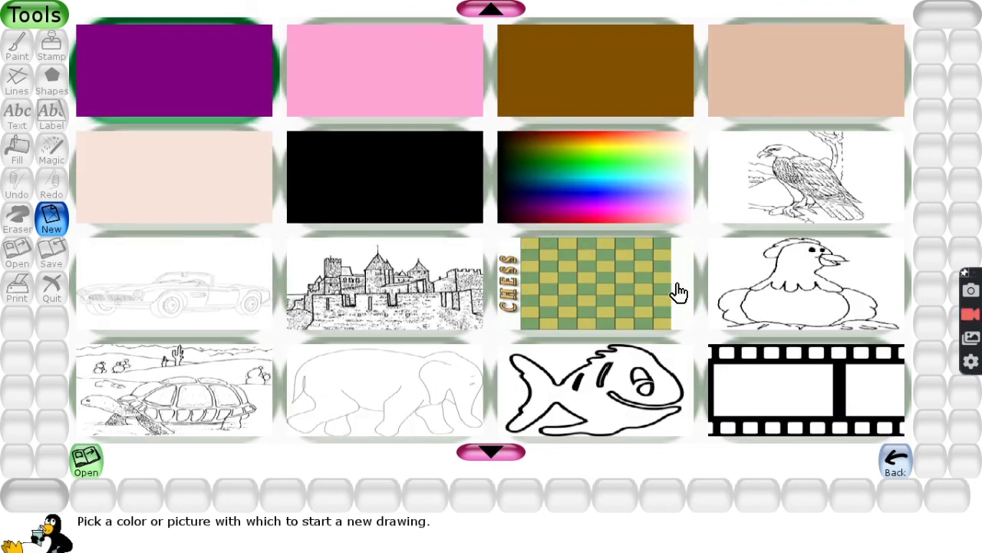
pyautogui.click(500, 445)
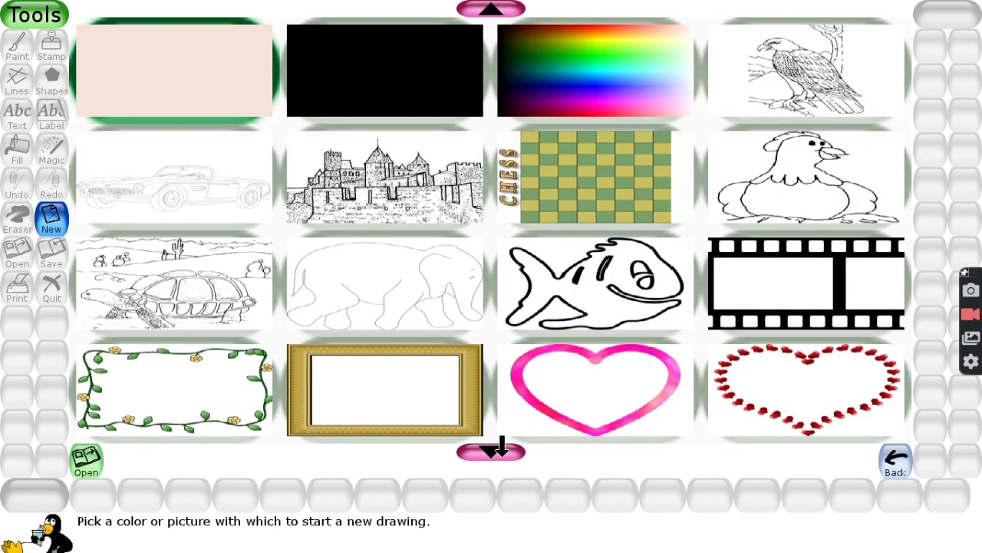
pyautogui.click(502, 447)
pyautogui.click(501, 448)
pyautogui.click(501, 449)
pyautogui.click(501, 448)
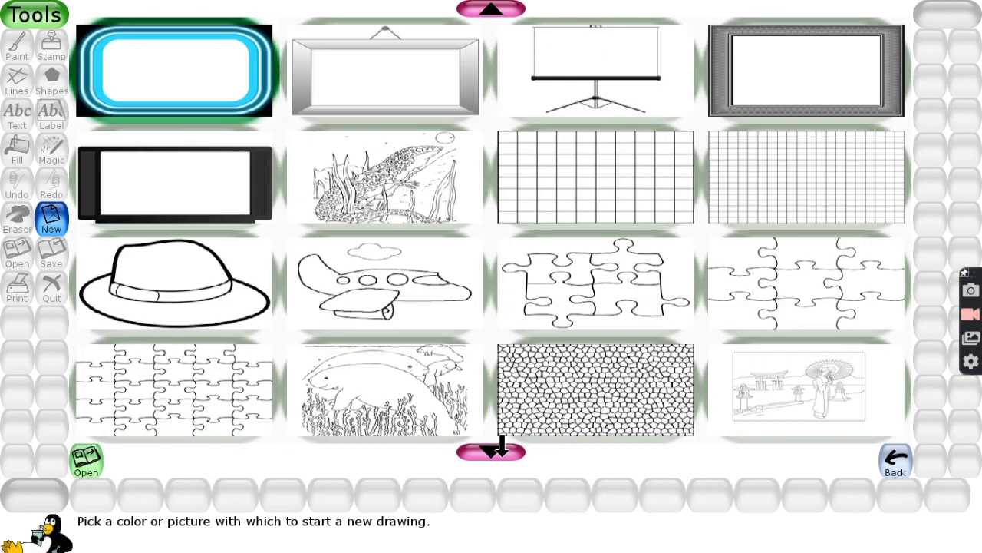
pyautogui.click(501, 449)
pyautogui.click(502, 449)
pyautogui.click(501, 448)
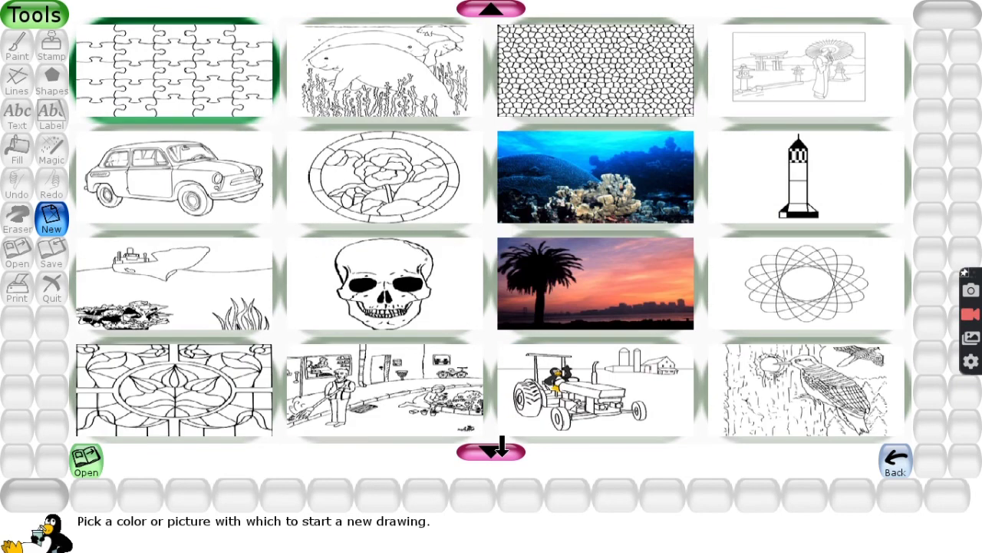
pyautogui.click(501, 448)
pyautogui.click(501, 448)
pyautogui.click(501, 449)
pyautogui.click(502, 448)
pyautogui.click(501, 449)
pyautogui.click(501, 448)
pyautogui.click(501, 448)
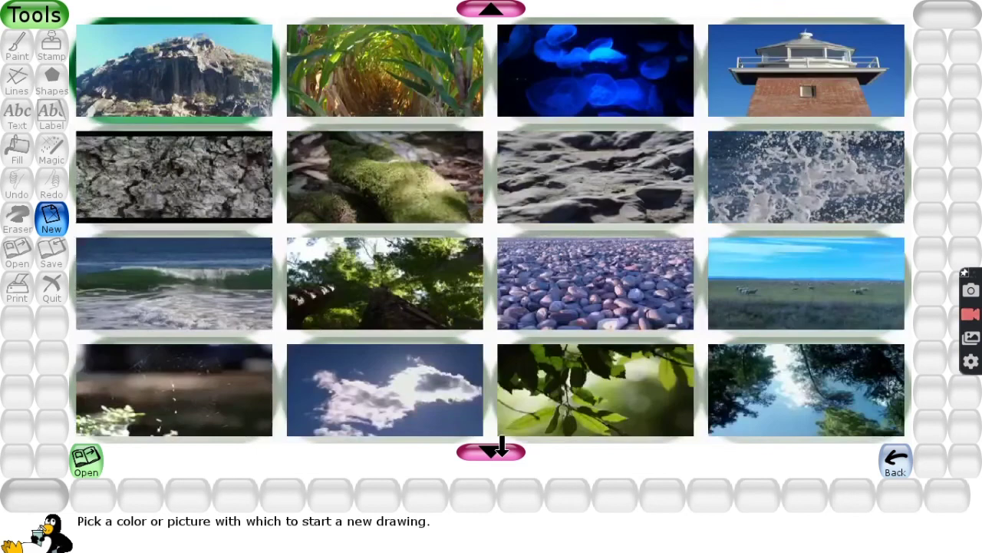
pyautogui.click(501, 448)
pyautogui.scroll(5, 497, 284)
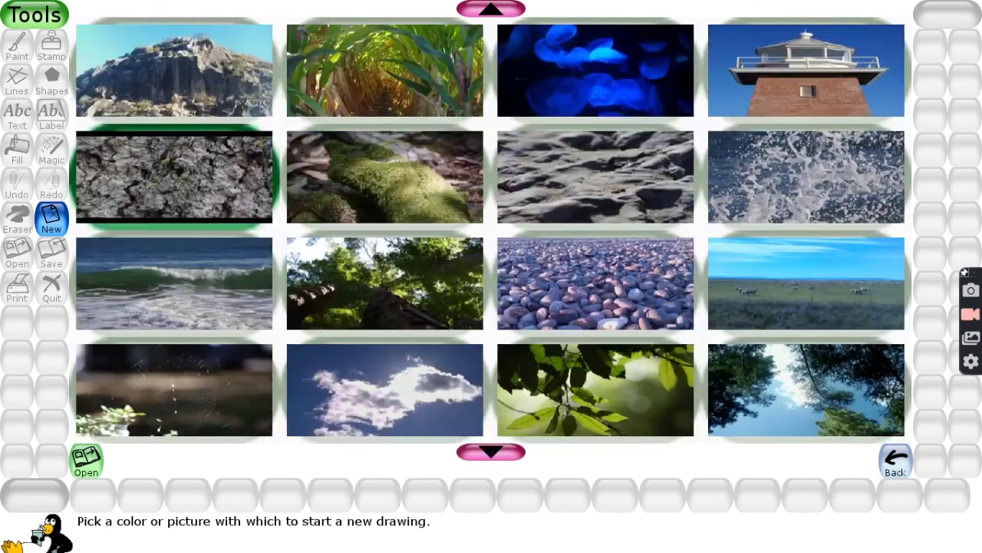
pyautogui.scroll(5, 491, 230)
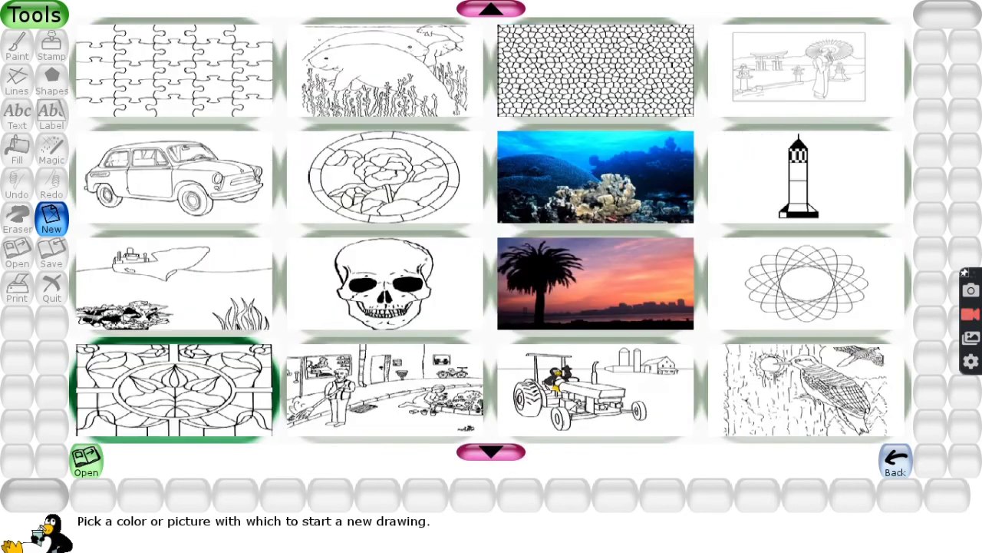
pyautogui.scroll(4, 492, 230)
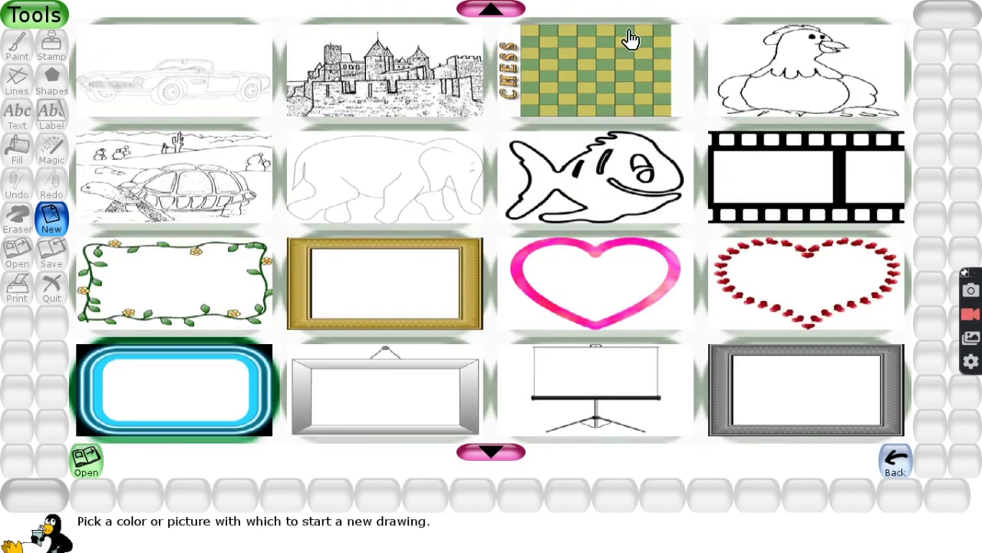
# Start a new drawing from the hen coloring page without saving the current picture
pyautogui.click(788, 77)
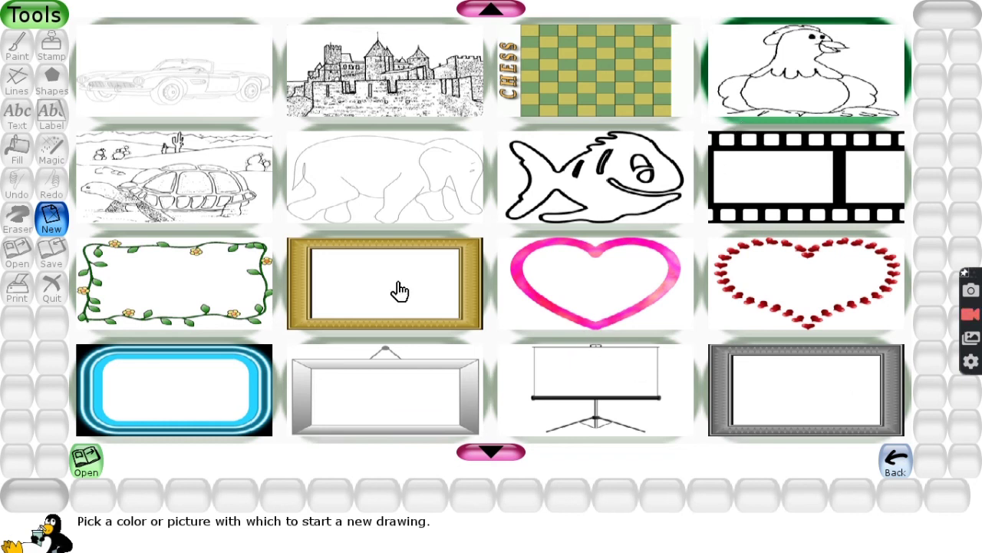
pyautogui.click(83, 463)
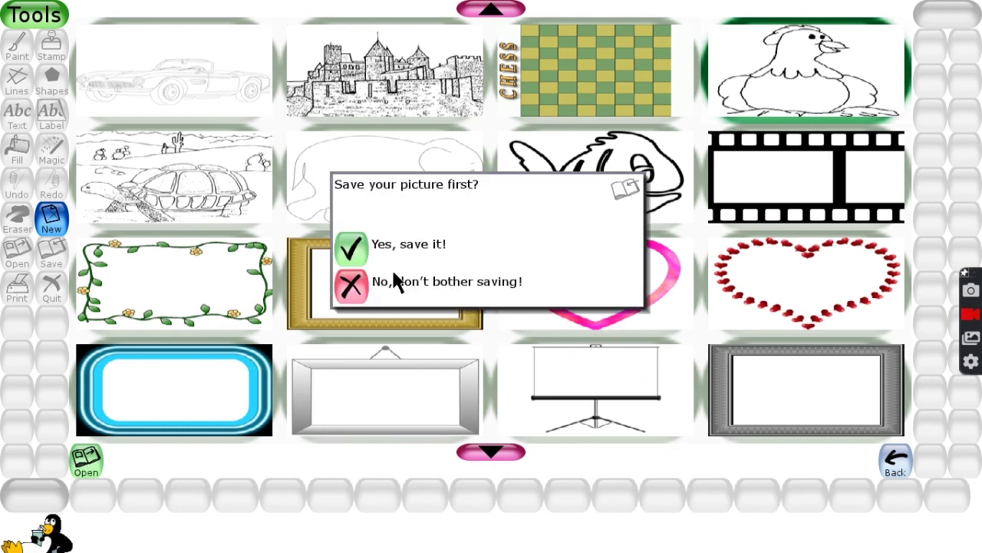
pyautogui.click(349, 289)
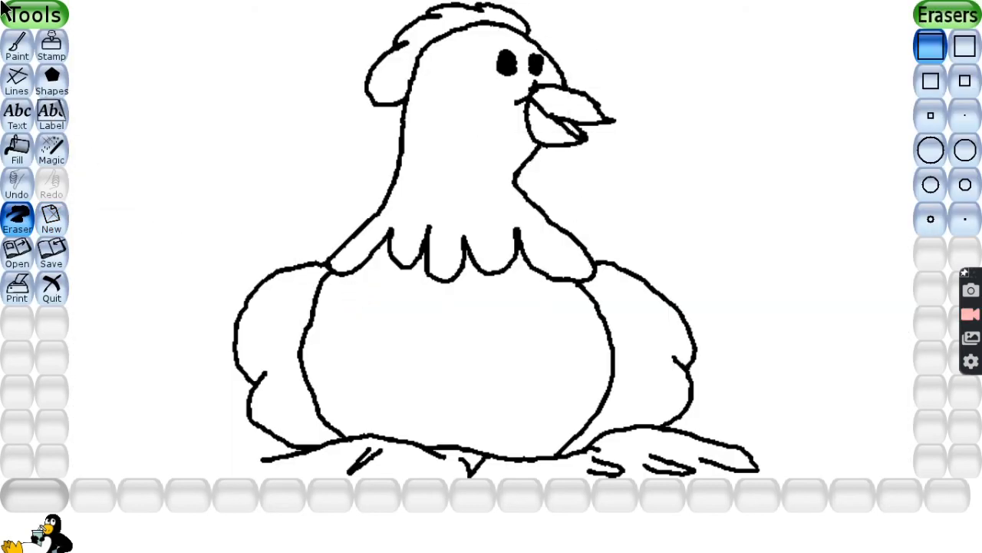
# Paint a small red spiral and a thick, nearly vertical red stroke with a large round brush on the hen's neck
pyautogui.click(17, 44)
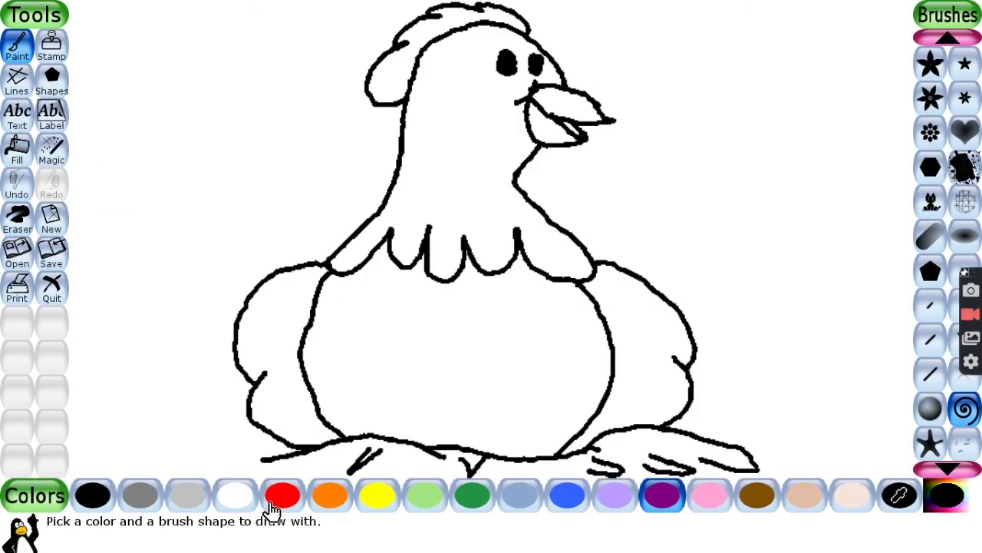
pyautogui.click(284, 499)
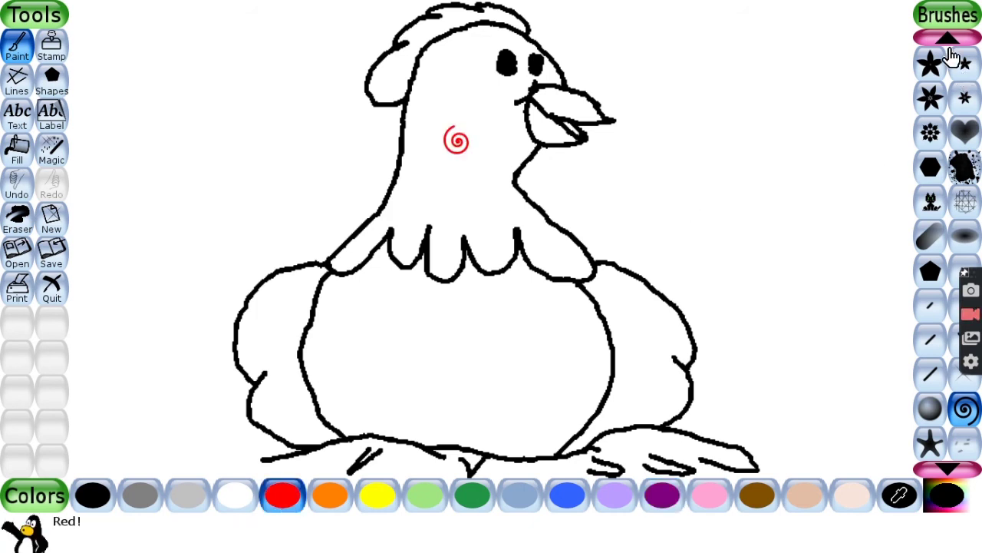
pyautogui.click(948, 40)
pyautogui.click(947, 40)
pyautogui.click(948, 40)
pyautogui.click(948, 40)
pyautogui.click(948, 40)
pyautogui.click(949, 42)
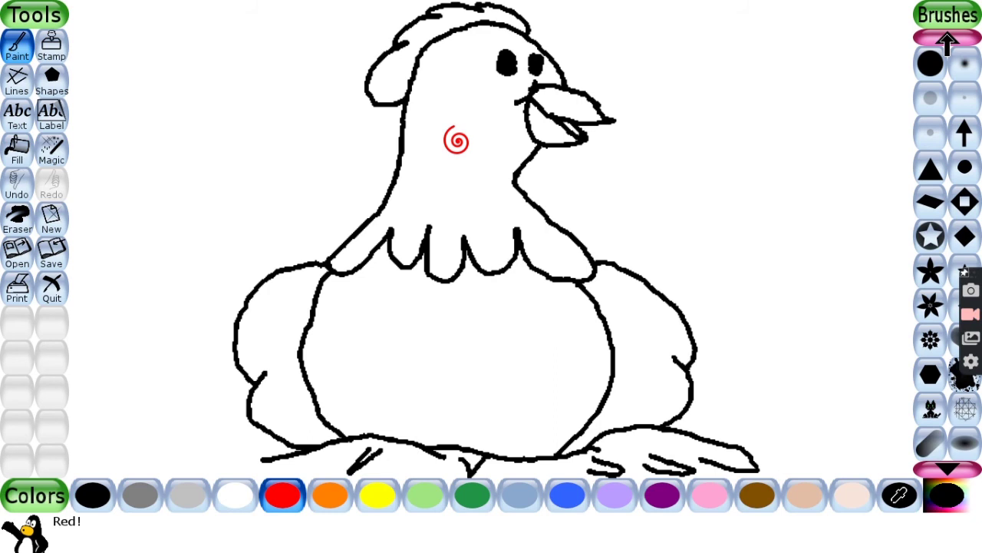
pyautogui.click(950, 42)
pyautogui.click(951, 43)
pyautogui.click(964, 97)
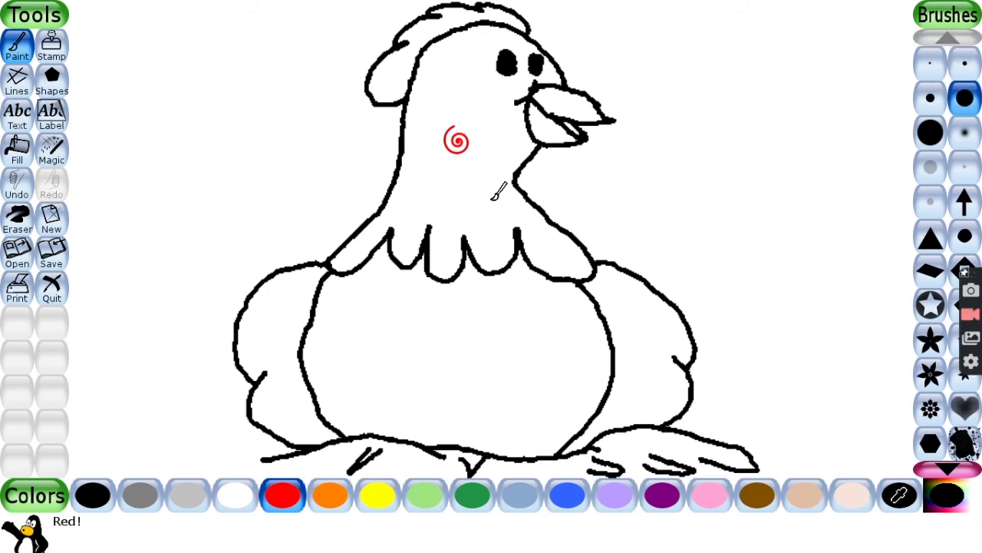
pyautogui.moveTo(439, 196)
pyautogui.mouseDown()
pyautogui.moveTo(460, 115)
pyautogui.moveTo(459, 124)
pyautogui.mouseUp()
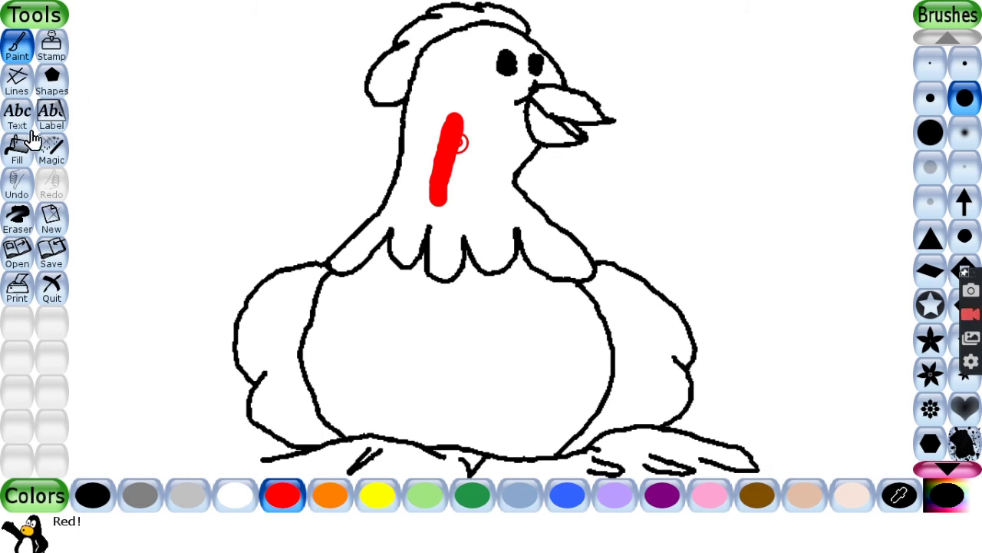
# Fill the hen's head and neck with red and paint over the pale outlines left around the earlier strokes
pyautogui.click(20, 150)
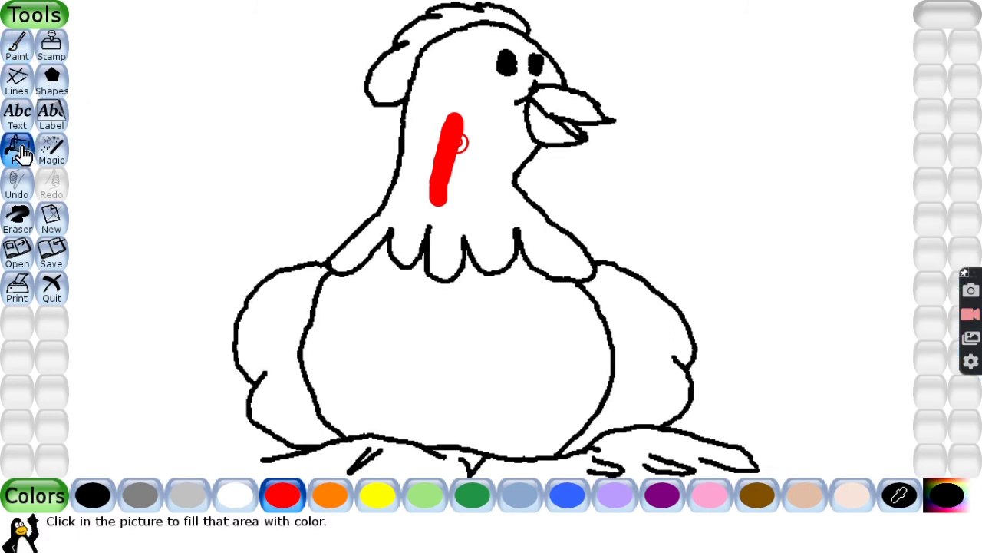
pyautogui.click(485, 120)
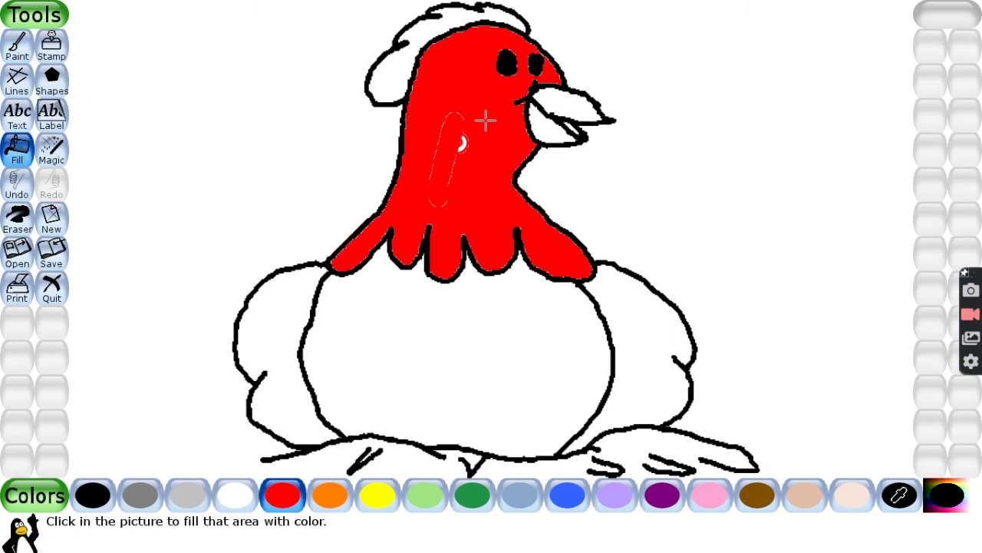
pyautogui.click(17, 57)
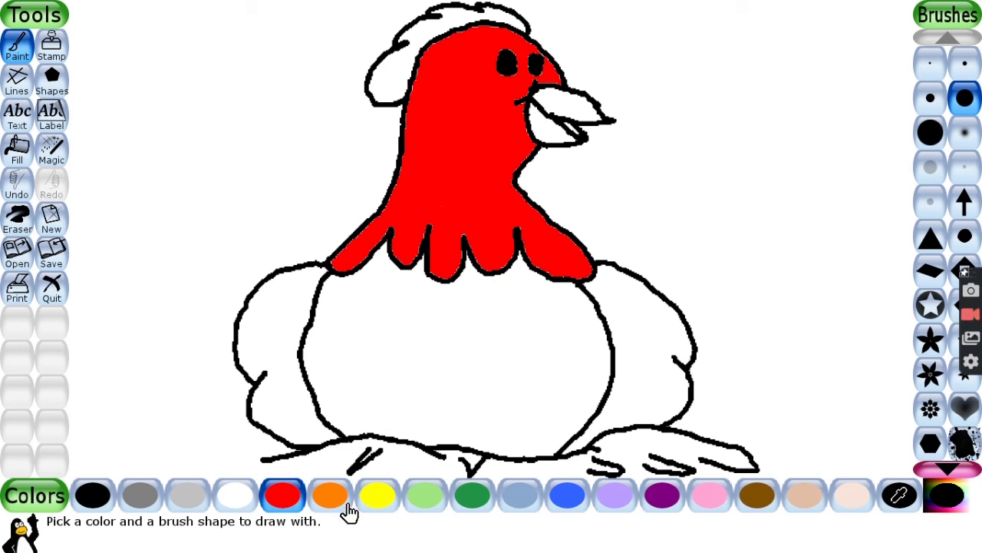
# Color the upper and lower parts of the hen's beak yellow with a brush dab and the Fill tool
pyautogui.click(377, 495)
pyautogui.click(543, 109)
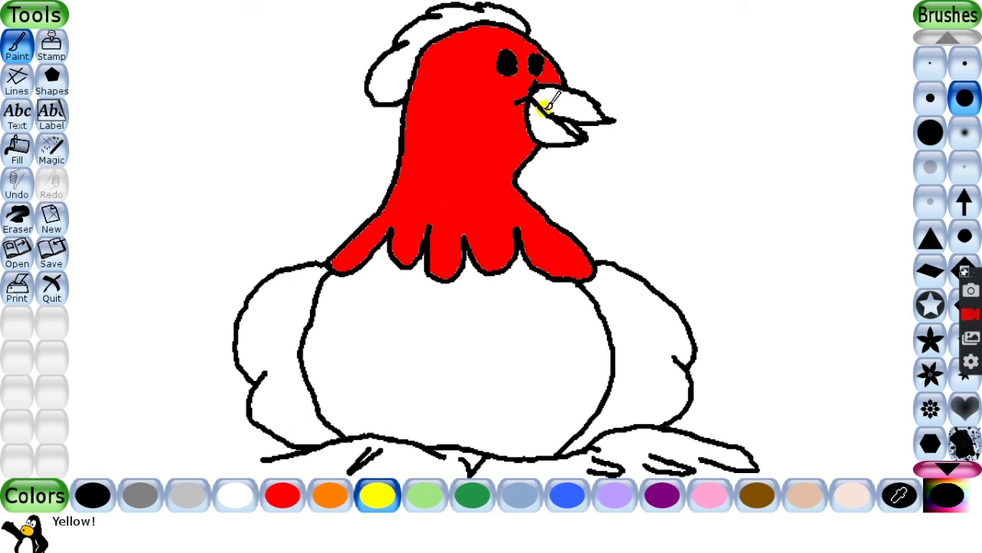
pyautogui.click(18, 145)
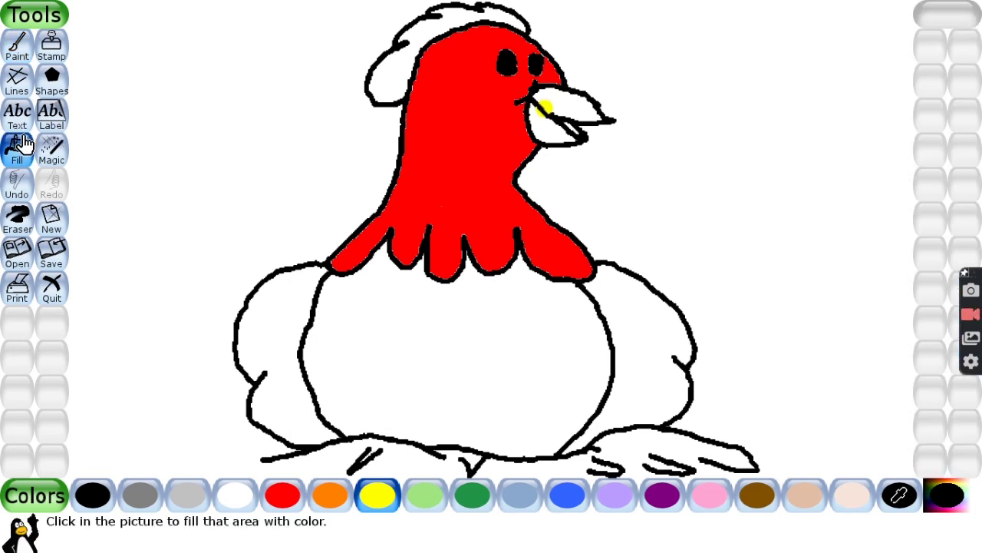
pyautogui.click(578, 97)
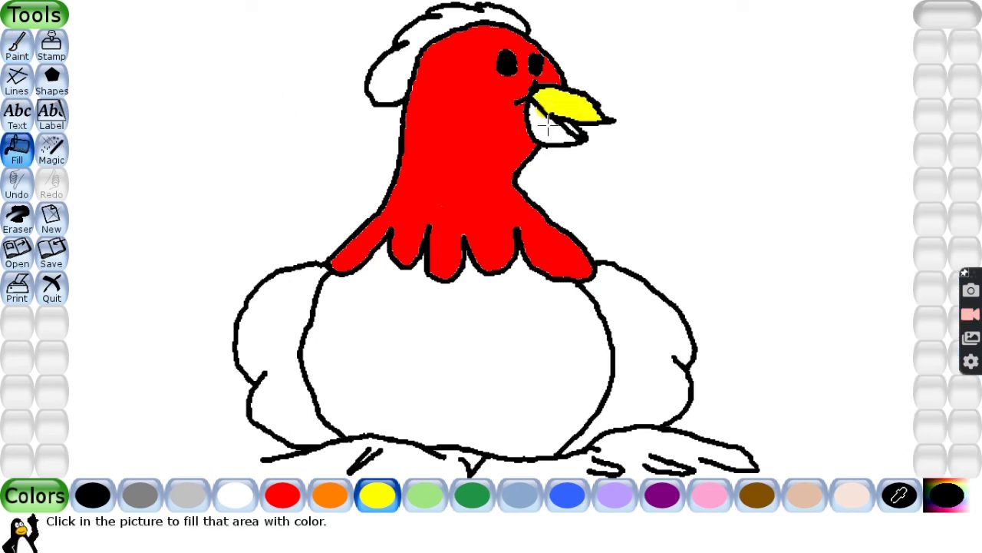
pyautogui.click(566, 127)
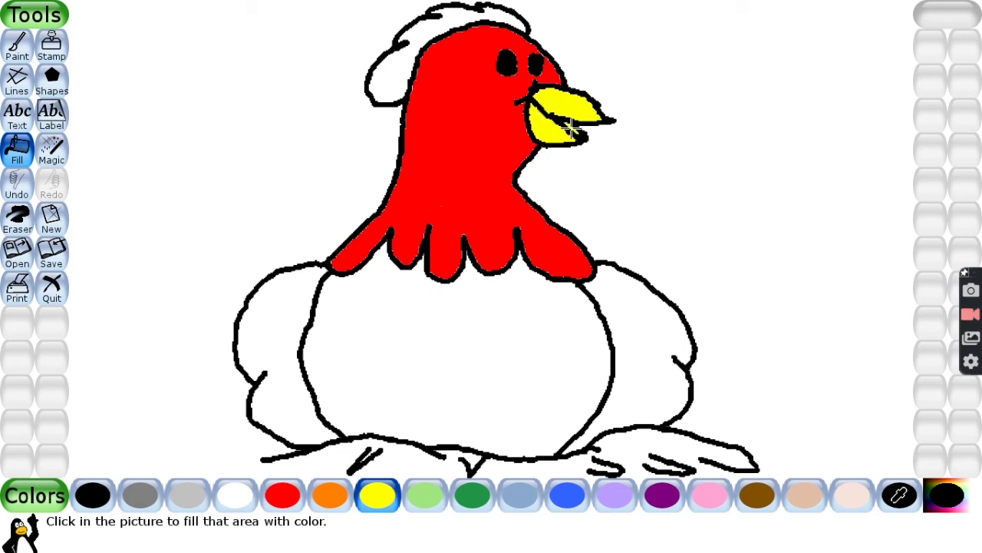
# Fill the hen's comb and both wings with yellow
pyautogui.click(417, 50)
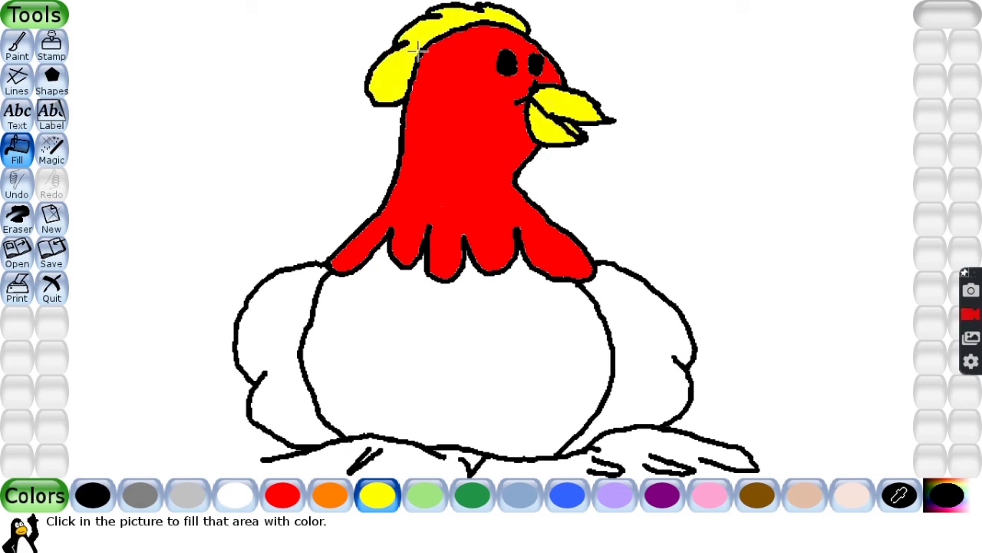
pyautogui.click(289, 317)
pyautogui.click(632, 292)
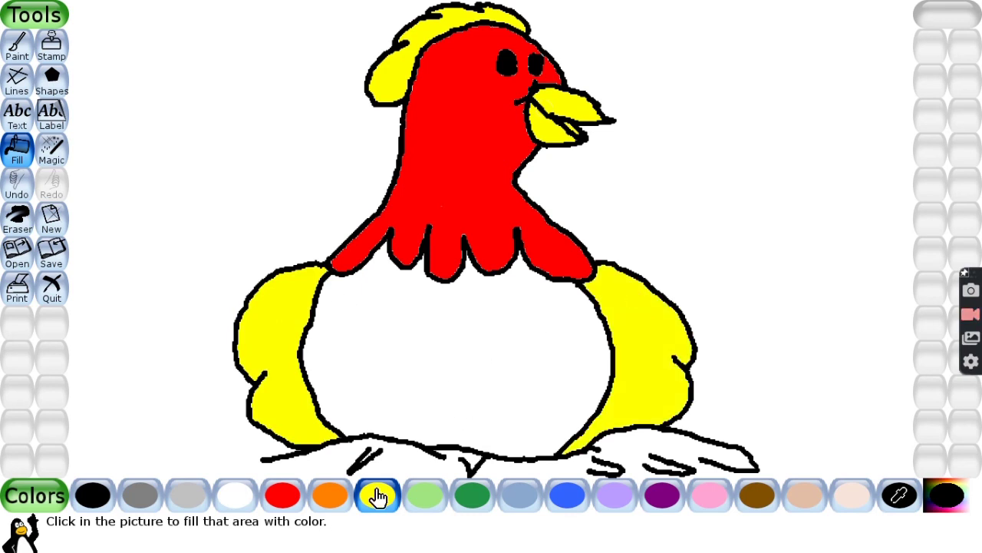
# Fill the hen's body with orange and save the picture
pyautogui.click(330, 497)
pyautogui.click(391, 373)
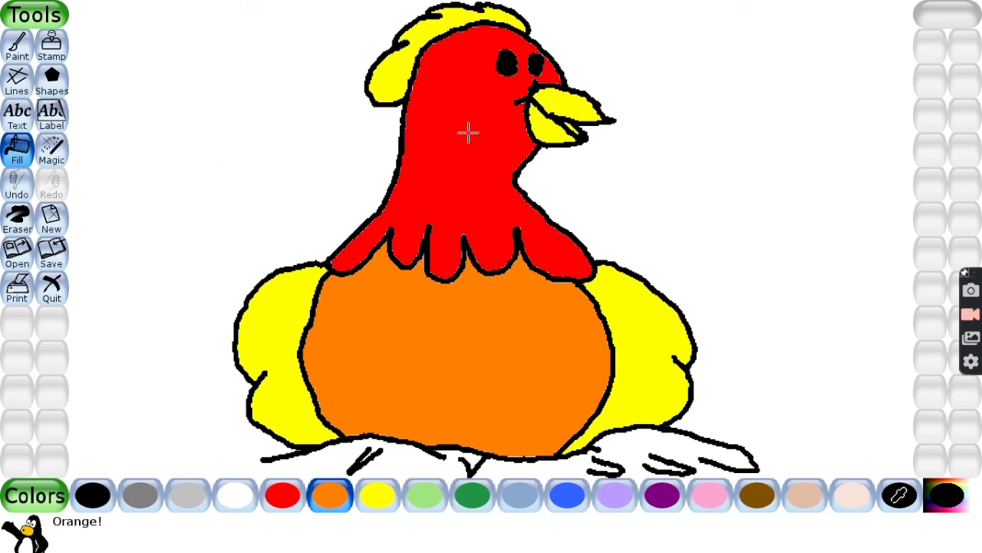
pyautogui.click(51, 261)
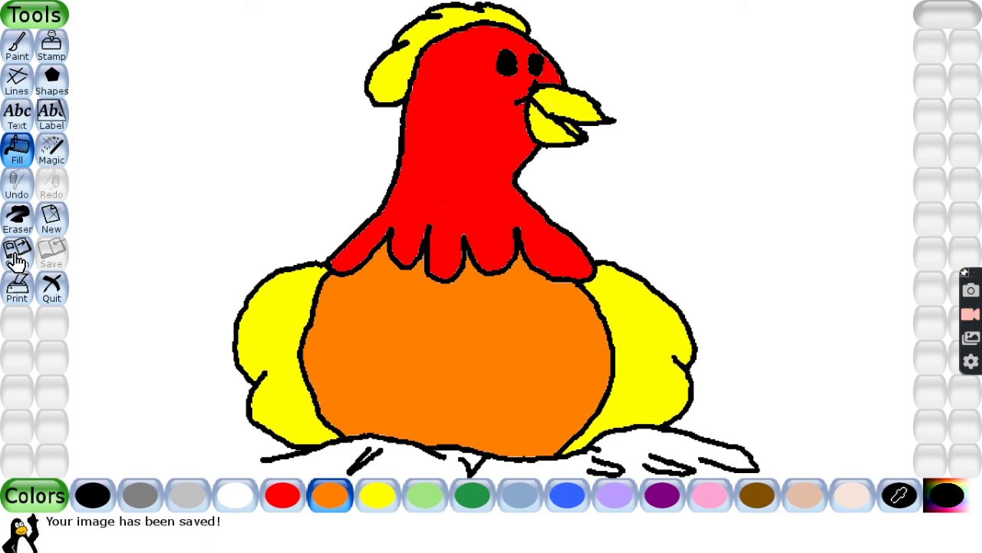
# Start a new drawing with a brown background
pyautogui.click(51, 218)
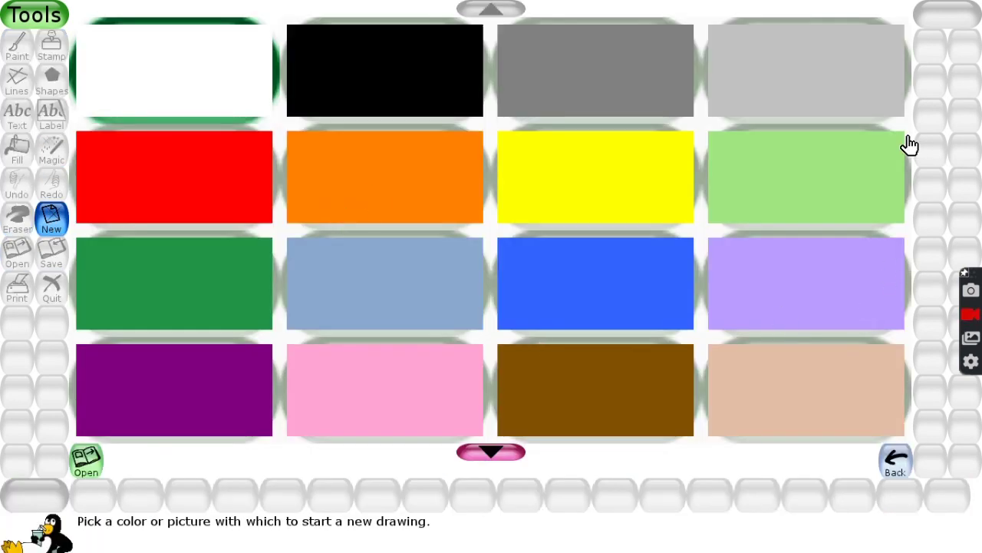
pyautogui.click(493, 443)
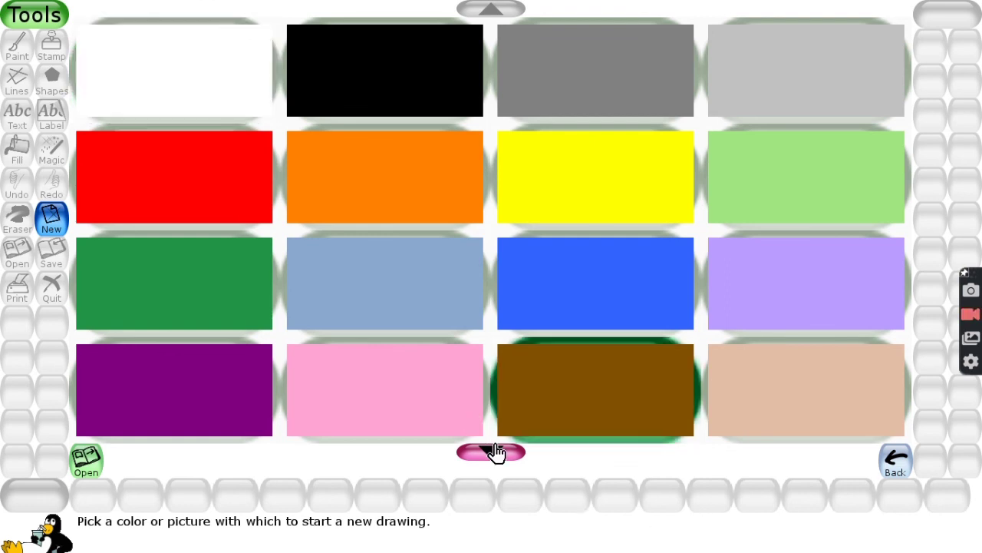
pyautogui.click(493, 444)
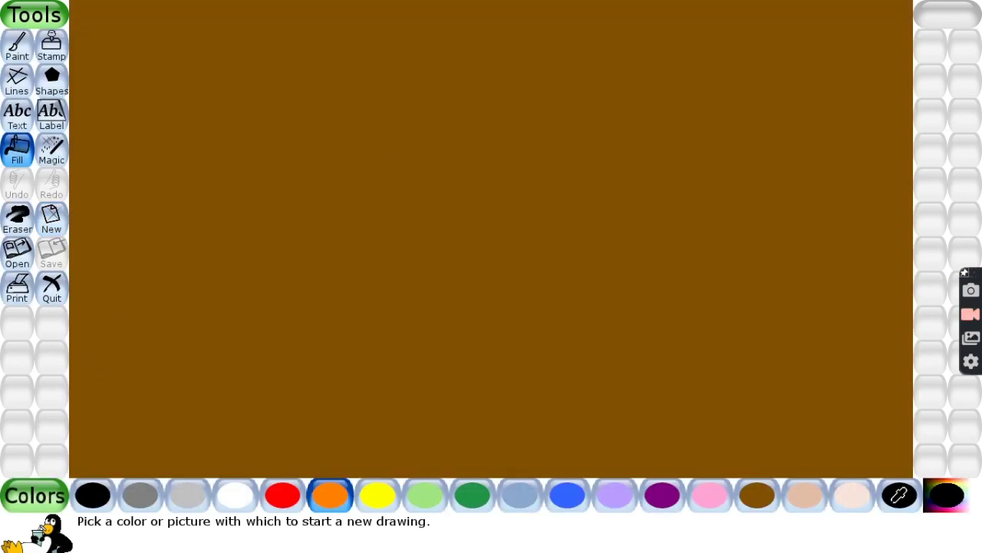
# Open the saved picture of the colored hen from the end of the saved drawings
pyautogui.click(18, 258)
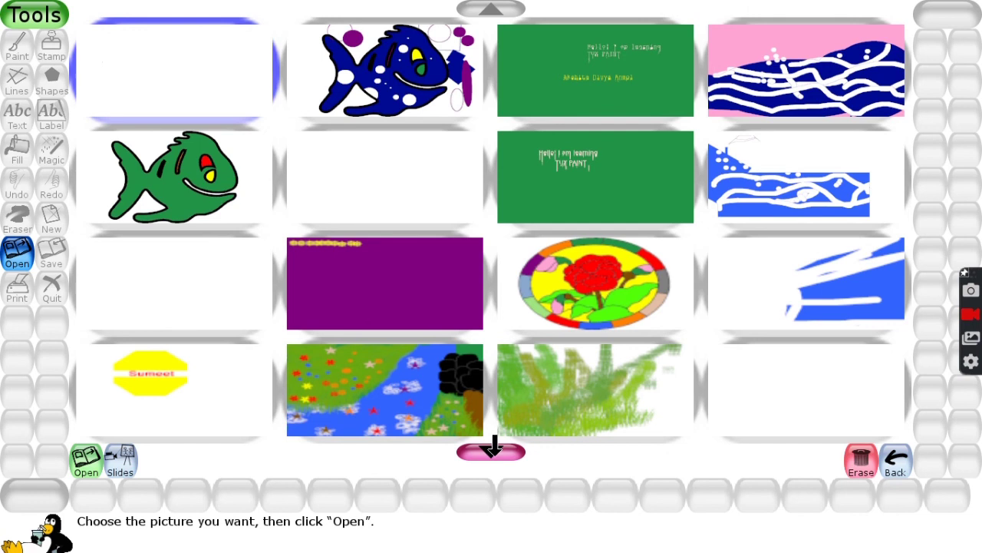
pyautogui.click(491, 450)
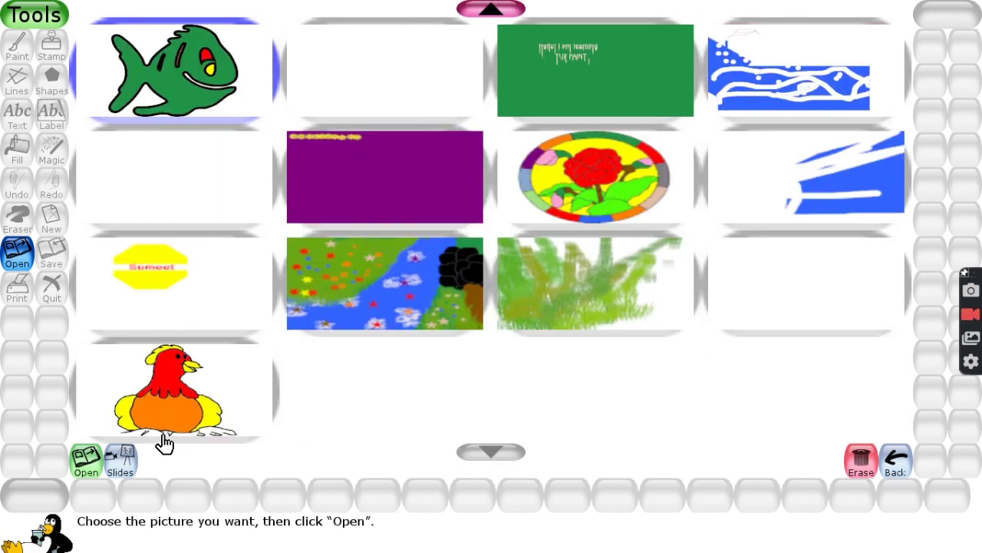
pyautogui.click(183, 399)
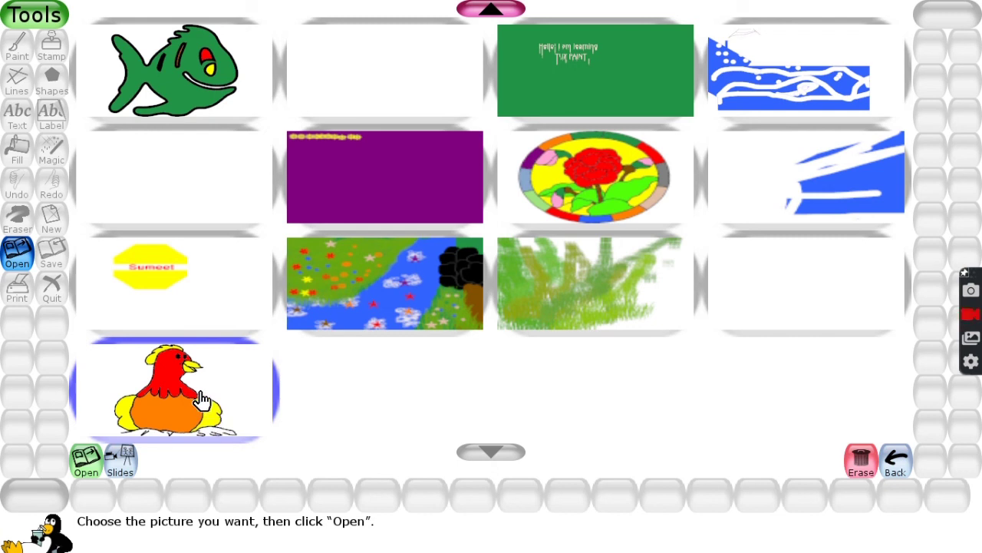
pyautogui.click(83, 462)
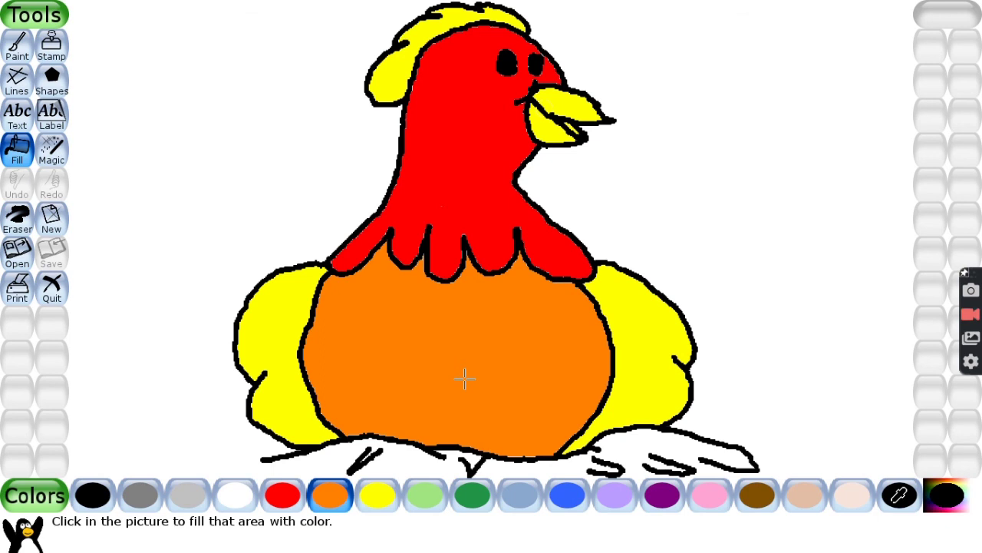
# Quit Tux Paint and confirm leaving the program
pyautogui.click(53, 299)
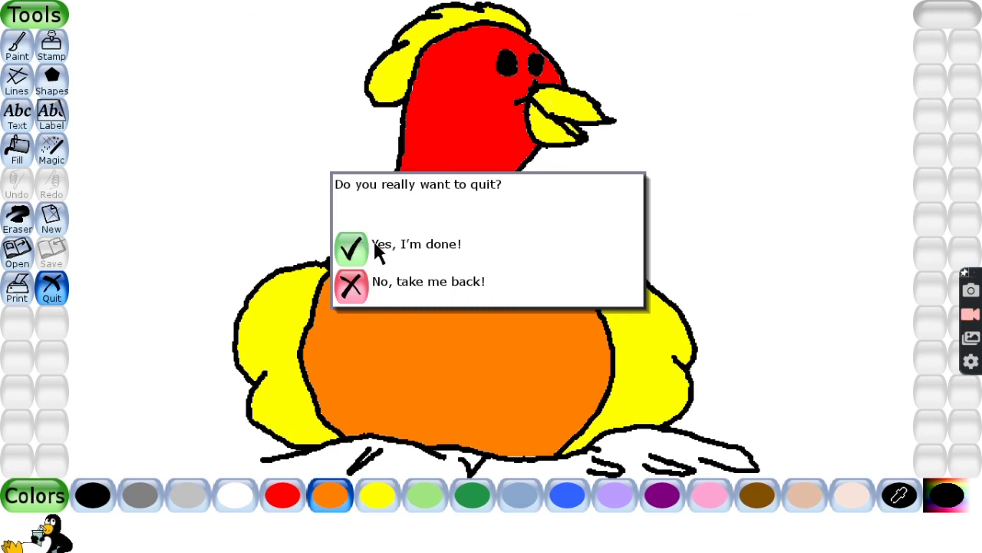
pyautogui.click(412, 249)
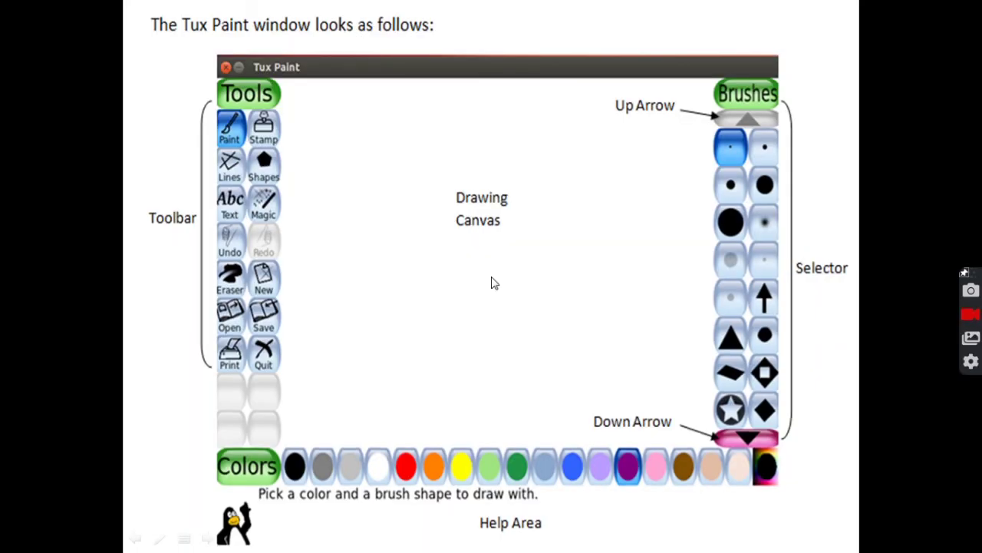
# Restart the PowerPoint slide show from the Tux Paint title slide and dismiss the desktop notification
pyautogui.press('Escape')
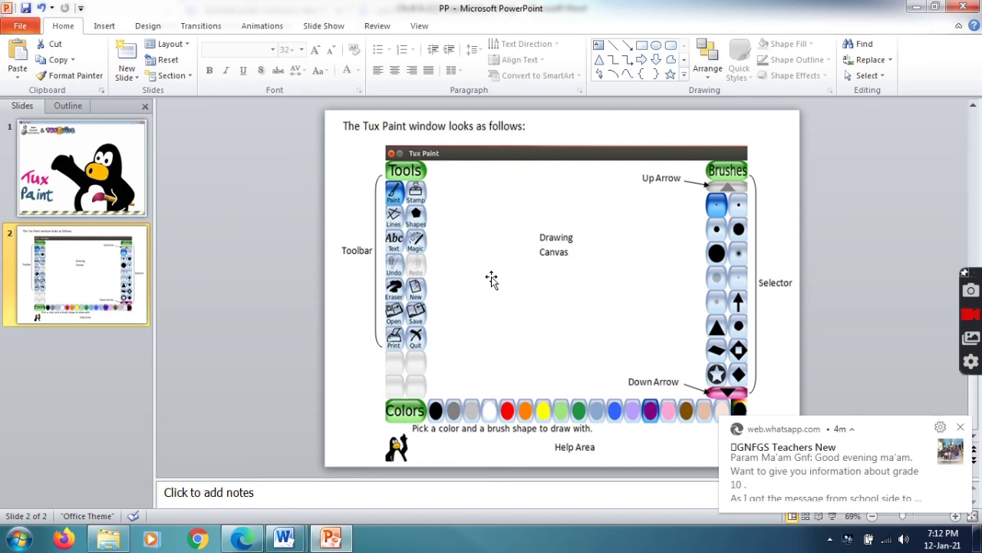
pyautogui.scroll(1, 492, 279)
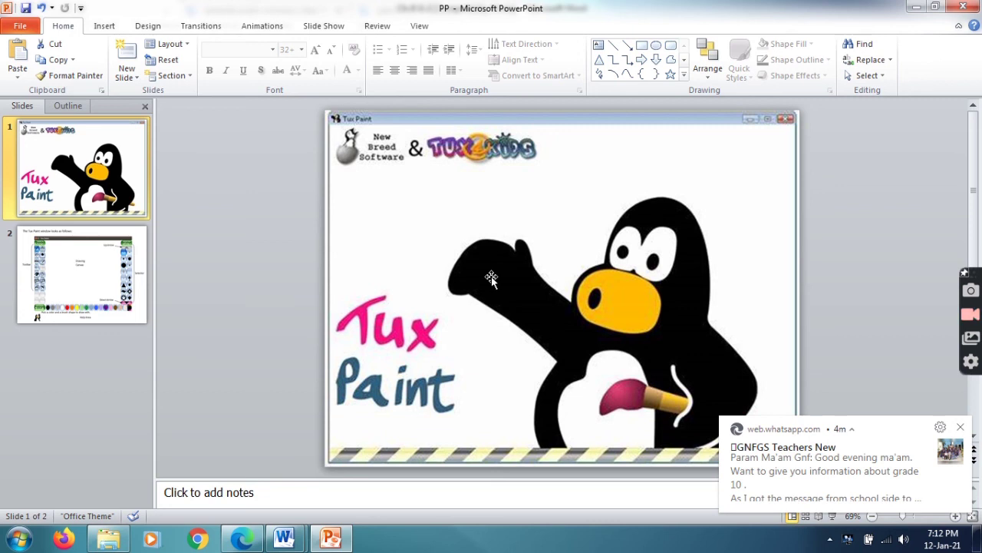
pyautogui.press('F5')
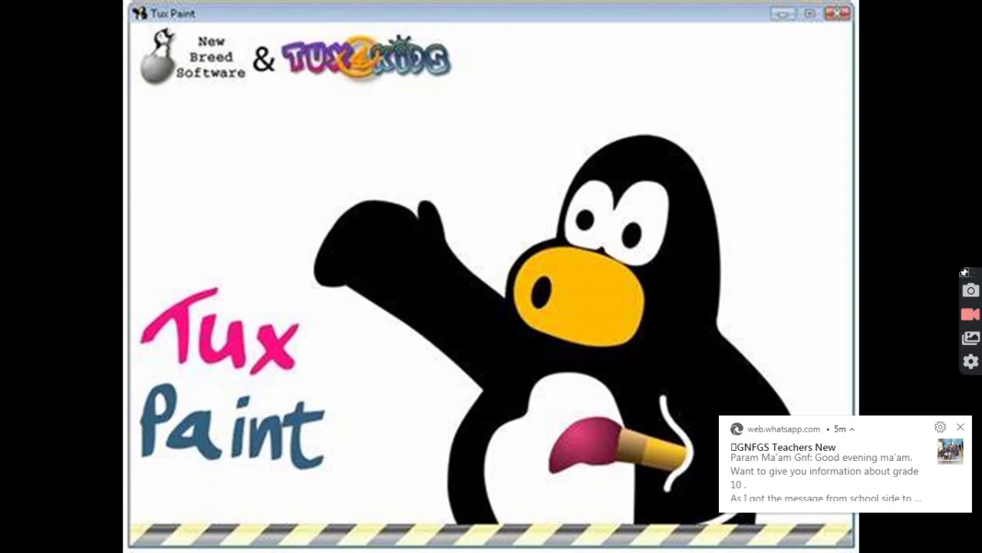
pyautogui.click(961, 428)
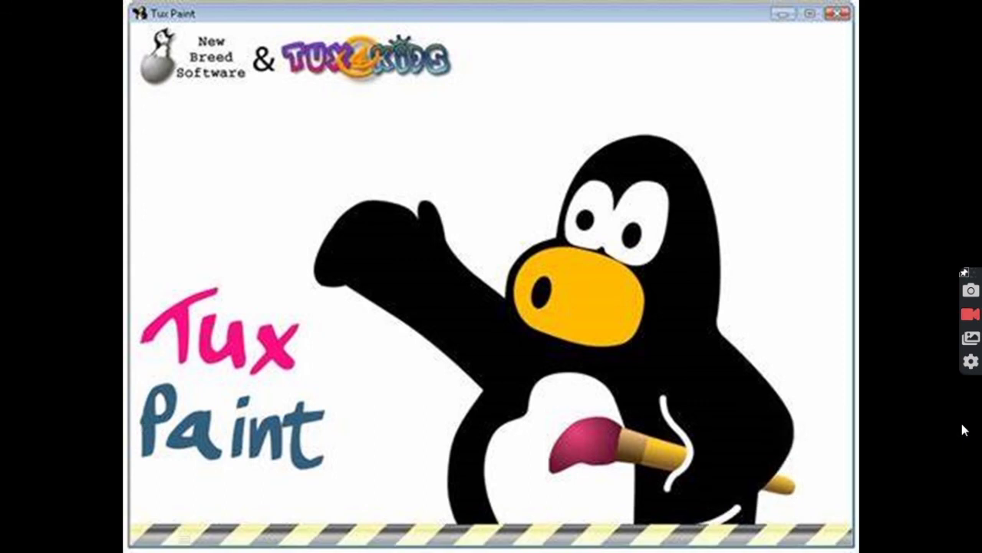